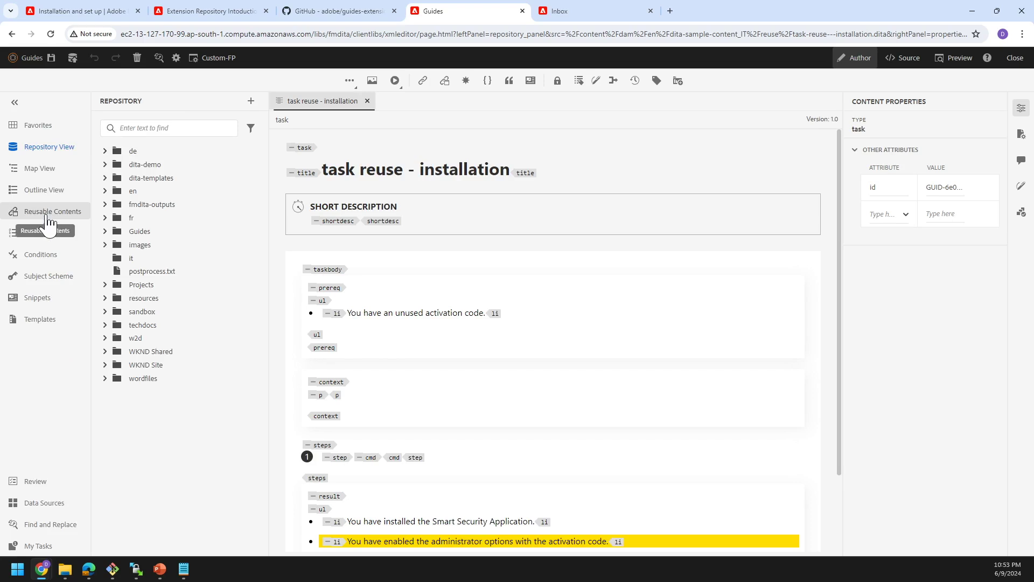
Collapse the sidebar and view the file properties of the task reuse - installation topic.
left_click(14, 102)
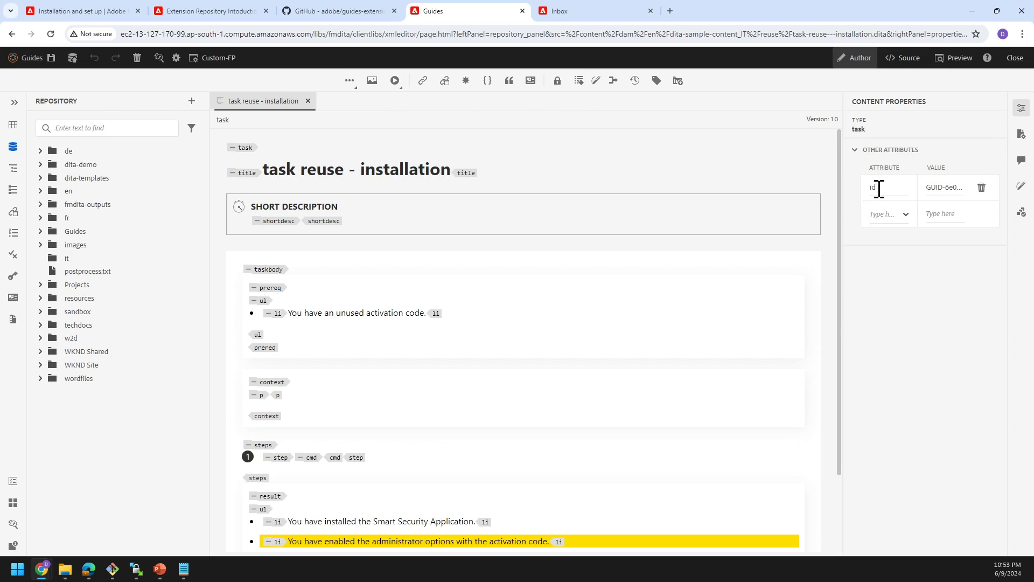
left_click(1021, 136)
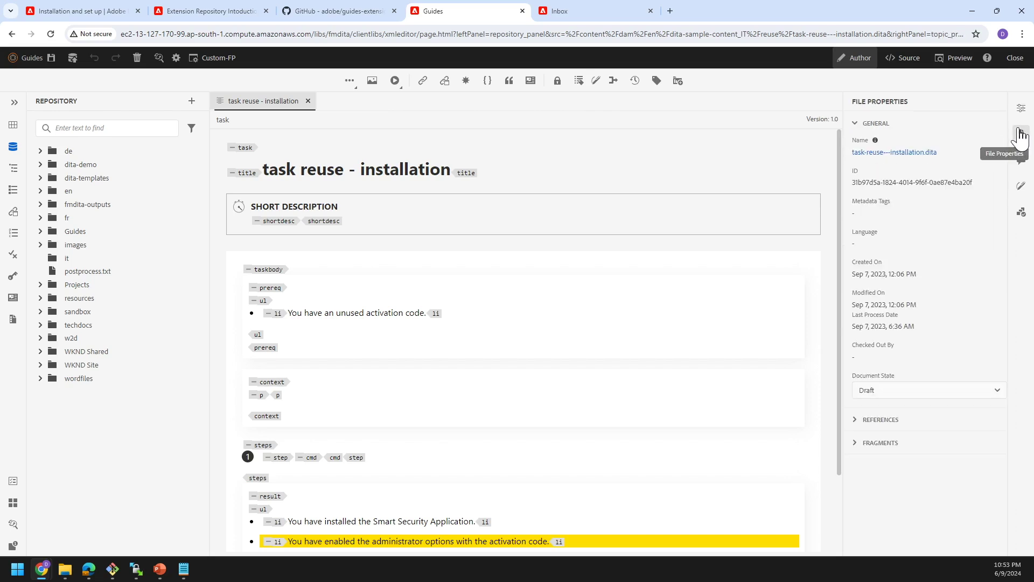
left_click(1021, 111)
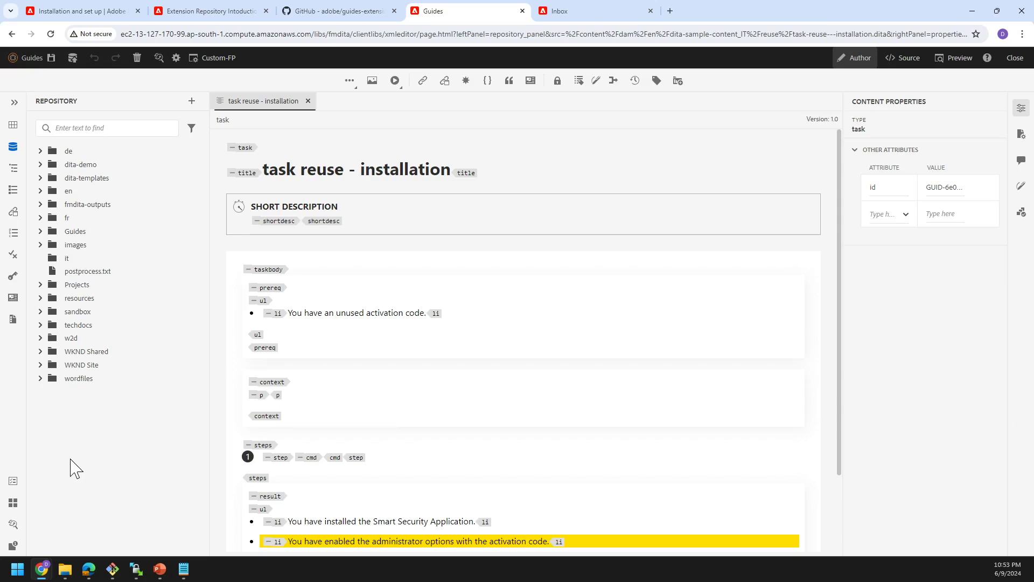
Open the Smart security map from the dita-sample-content_IT folder under en in the repository.
left_click(41, 192)
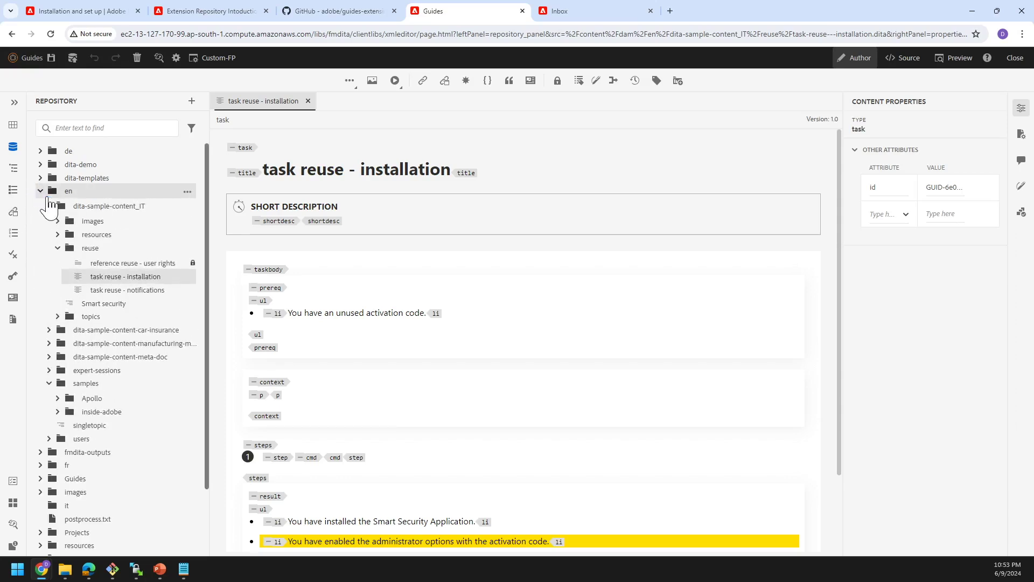
left_click(58, 248)
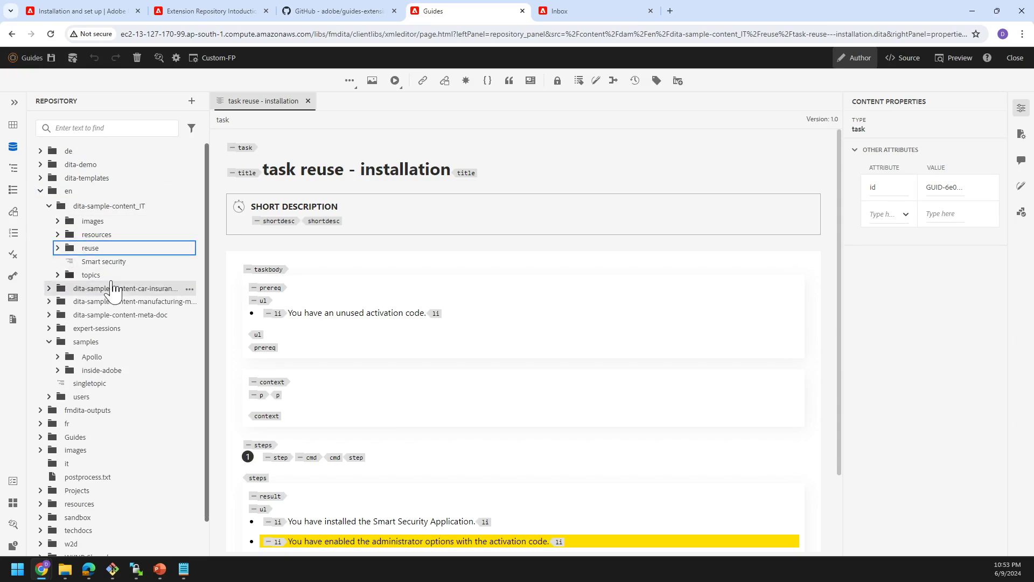
double_click(104, 262)
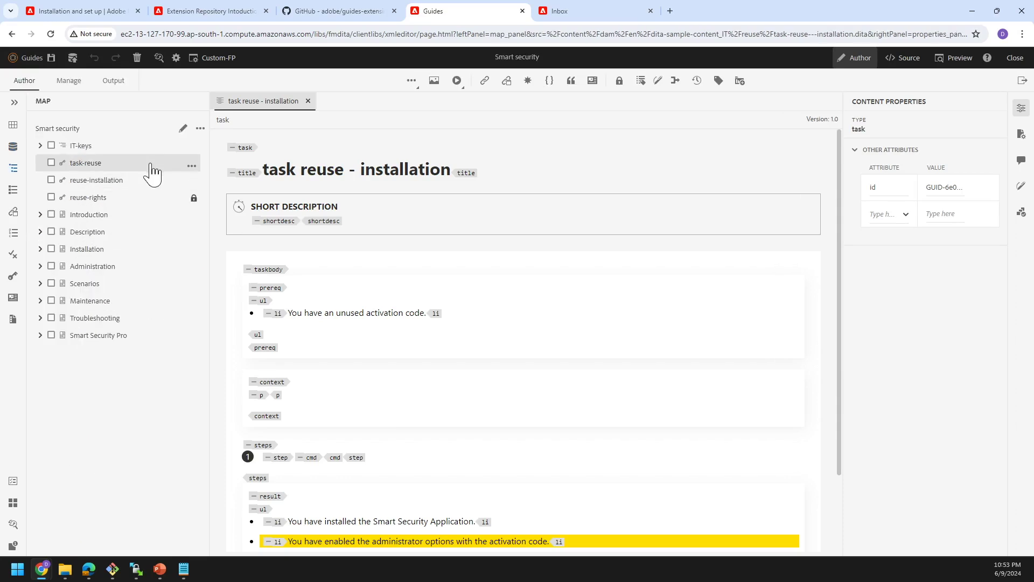
Request a download of the Smart security map and check the AEM Inbox for the resulting task.
left_click(201, 130)
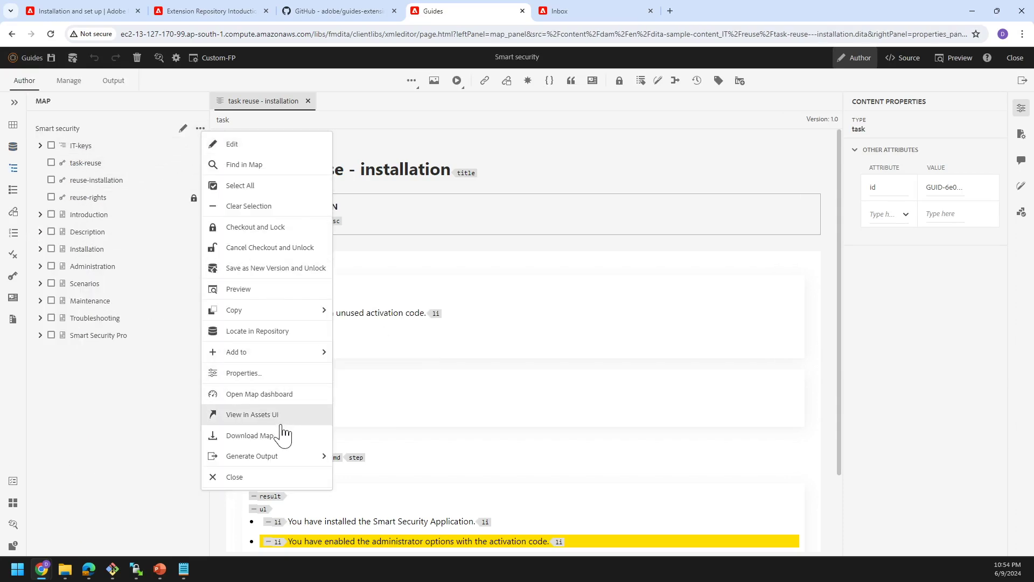
left_click(249, 435)
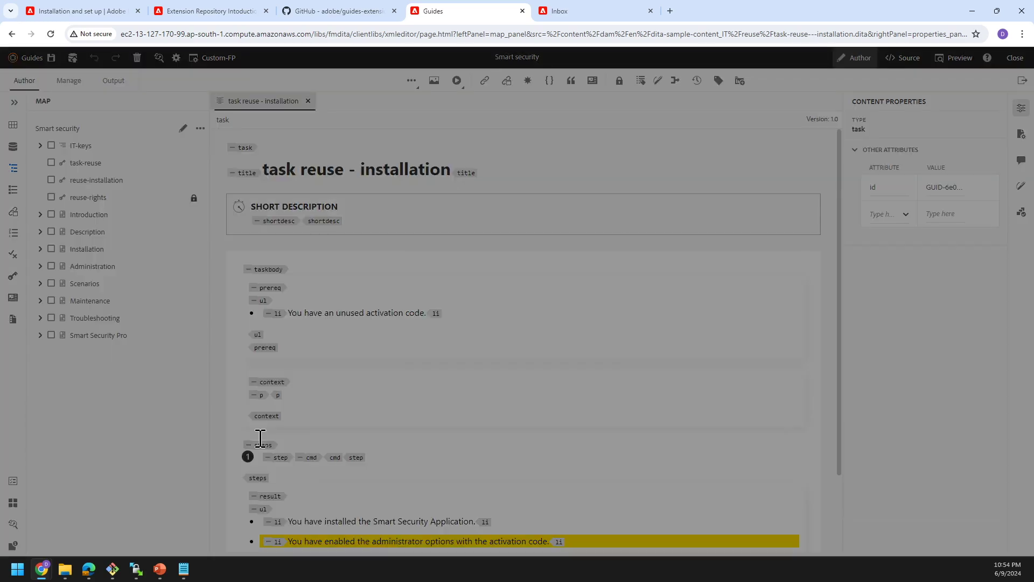
left_click(584, 331)
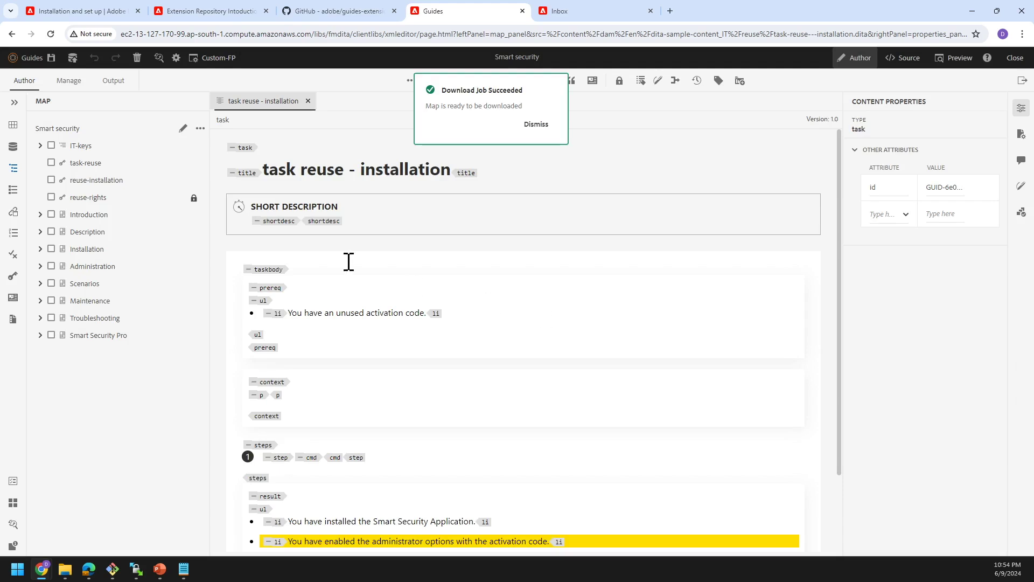
left_click(526, 129)
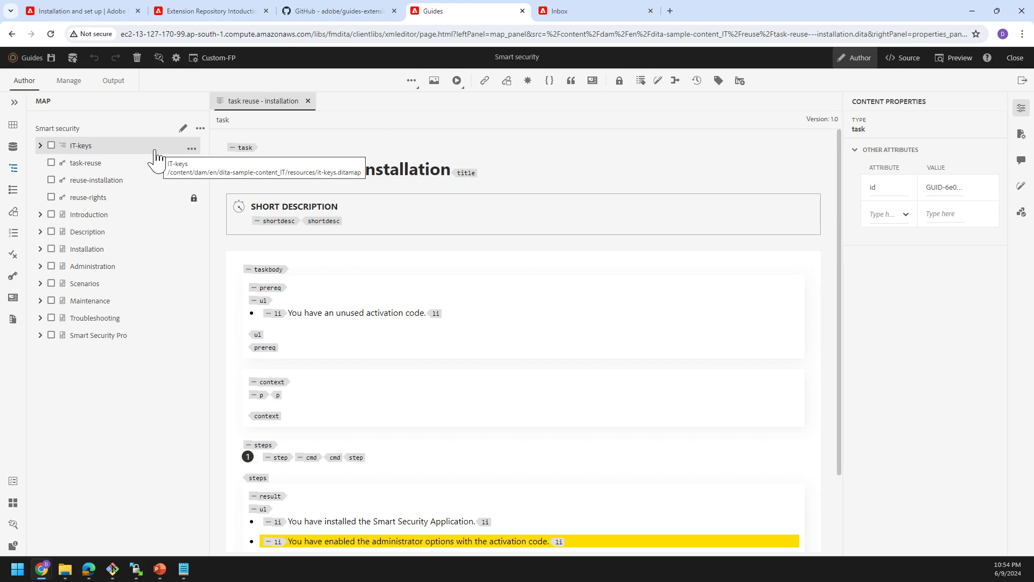
left_click(561, 13)
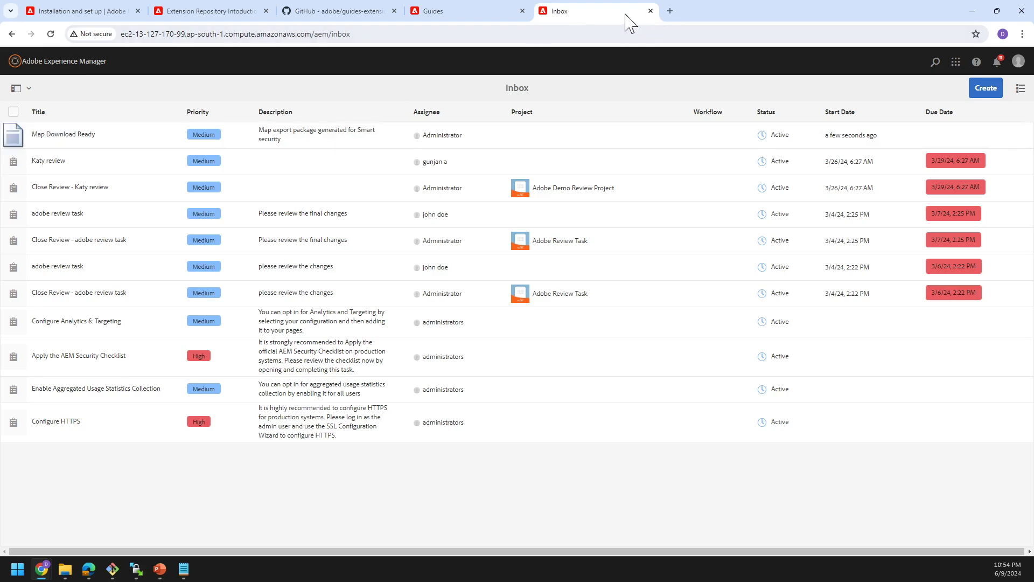
left_click(460, 16)
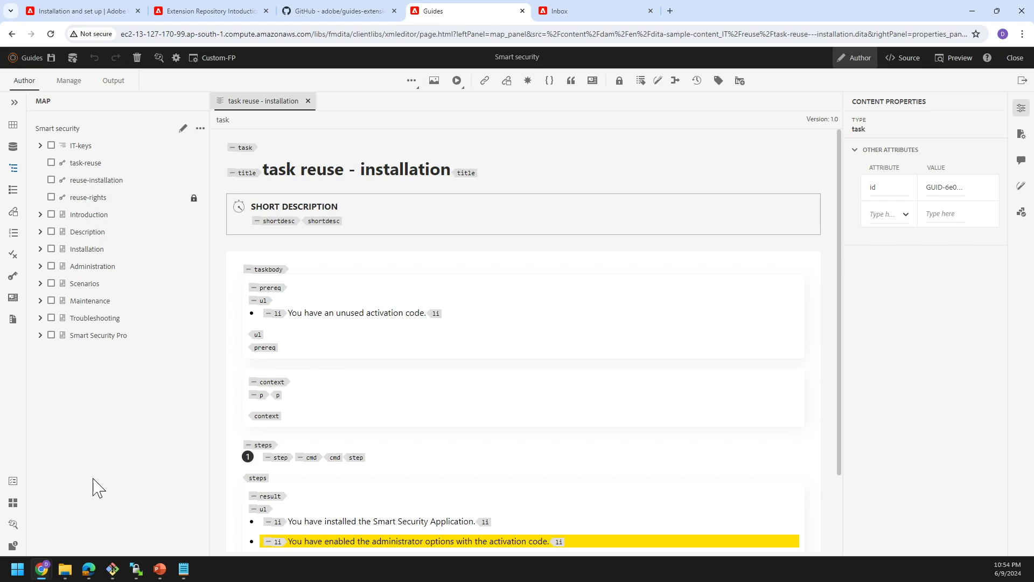
Refresh the open tasks list in the Guides editor and download the Map Download Ready package, keeping the blocked file.
left_click(16, 102)
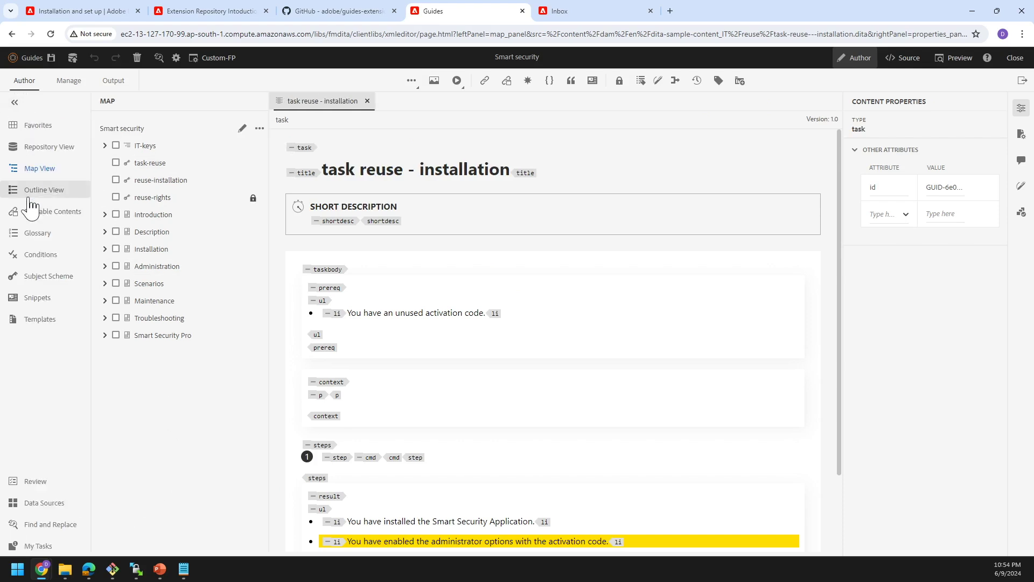
left_click(46, 547)
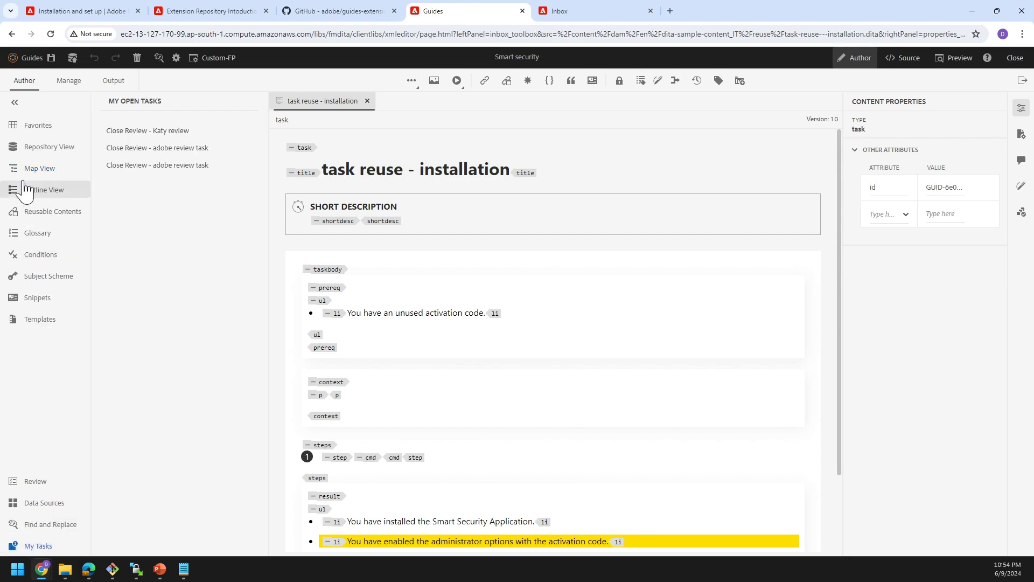
left_click(16, 103)
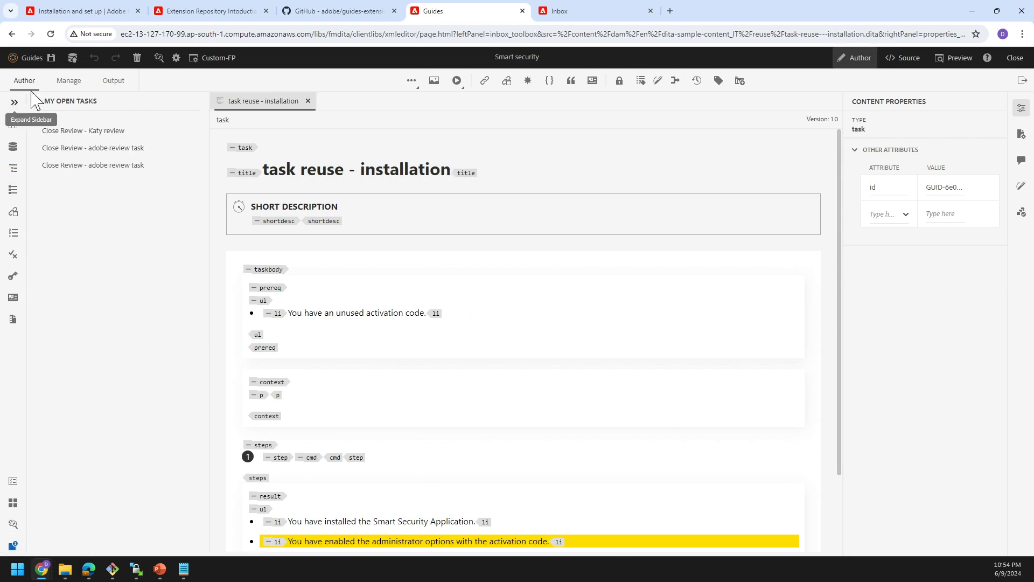
left_click(51, 34)
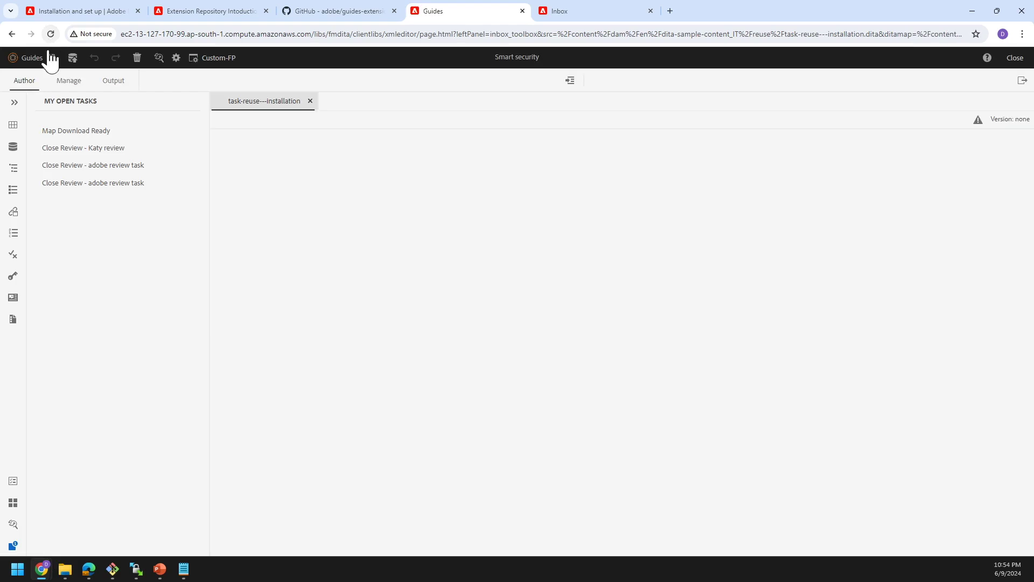
left_click(81, 132)
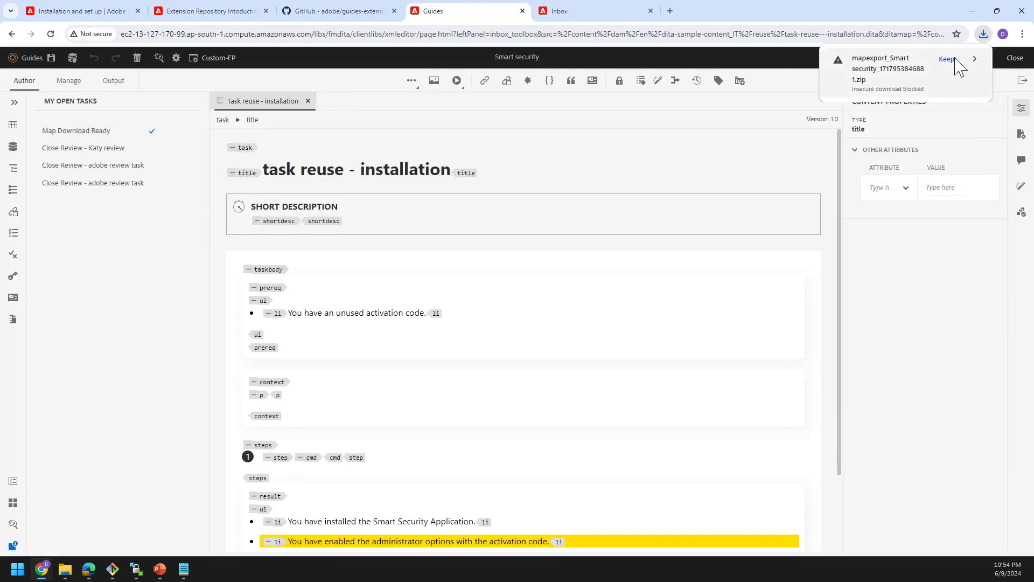
left_click(954, 62)
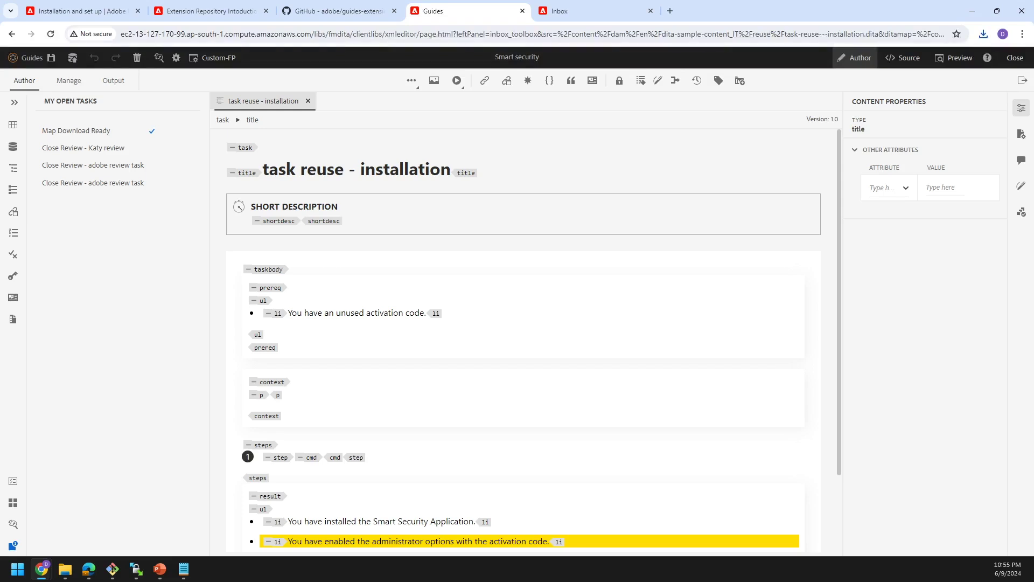
Return to the repository view and insert a prolog with metadata keywords into the task reuse - installation topic.
left_click(13, 147)
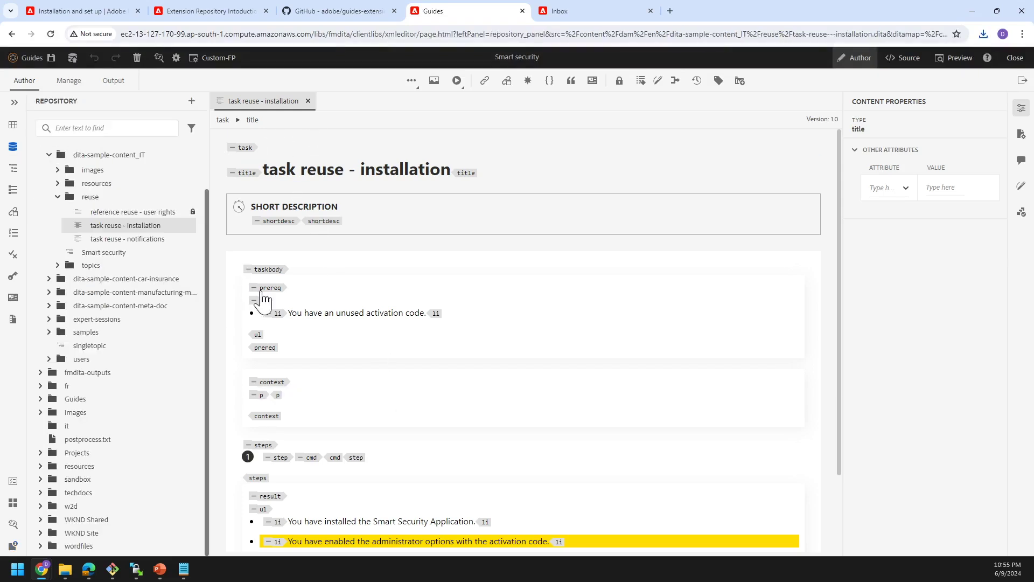
left_click(430, 356)
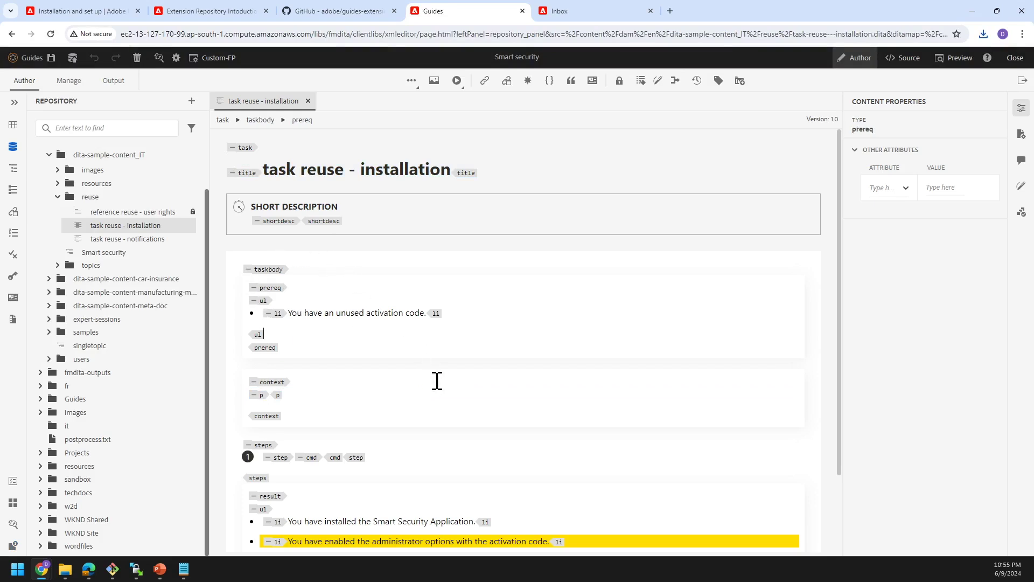
double_click(386, 314)
double_click(415, 312)
left_click(305, 313)
left_click(426, 312)
left_click(412, 81)
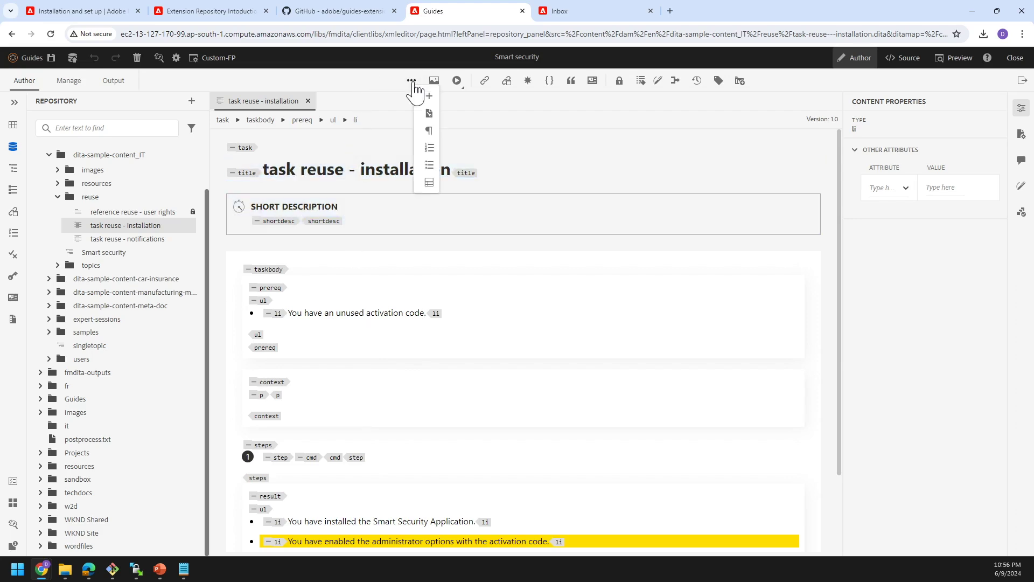
left_click(429, 114)
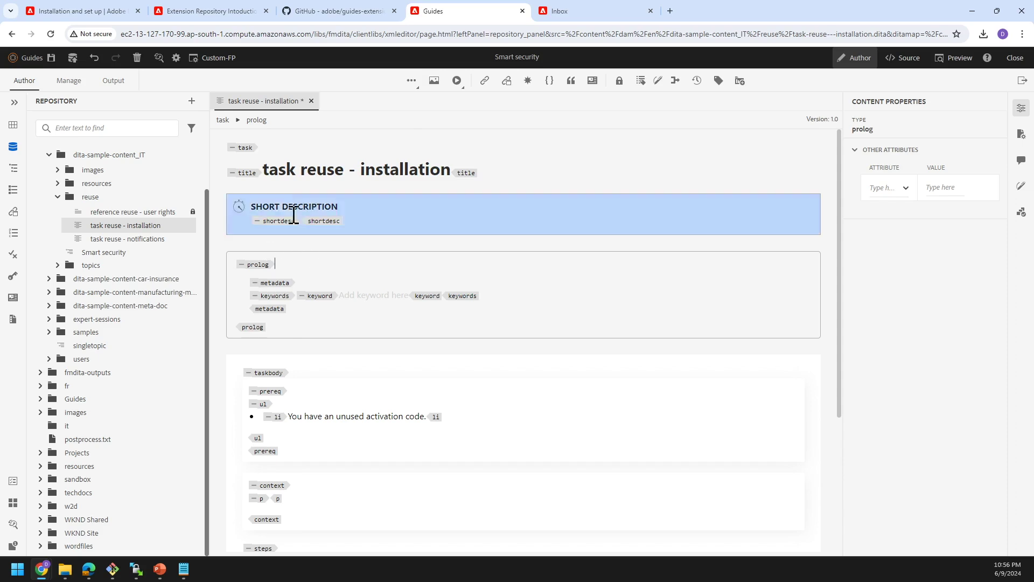
Enter "activation code" as the keyword in the topic's prolog metadata.
left_click(392, 417)
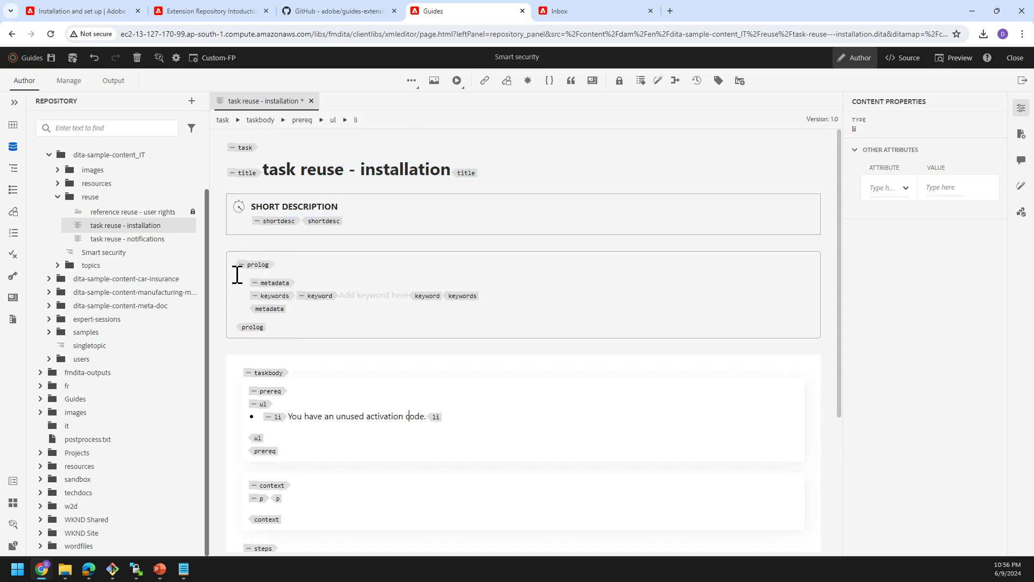
left_click(354, 295)
type("a")
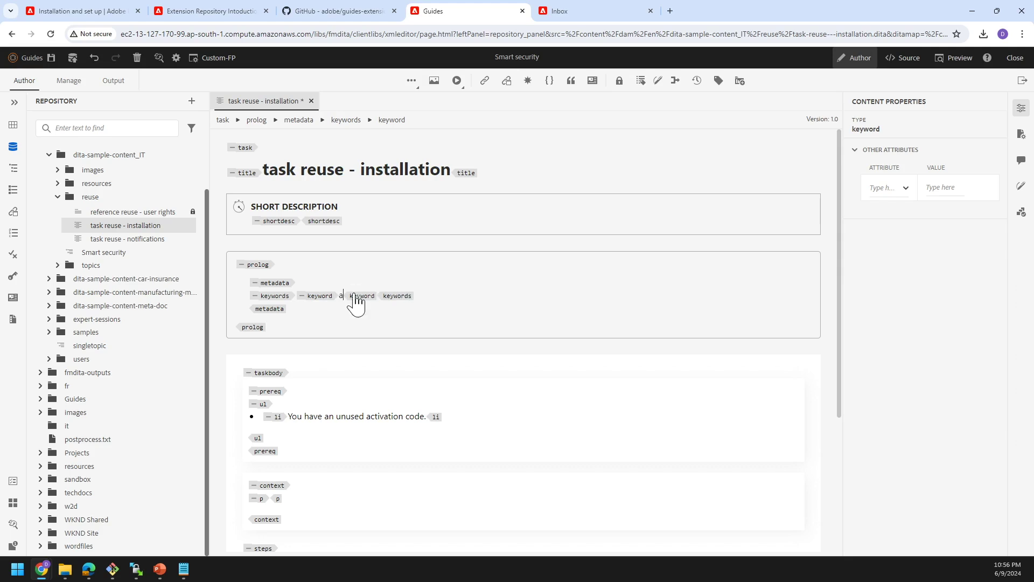
type("ction c")
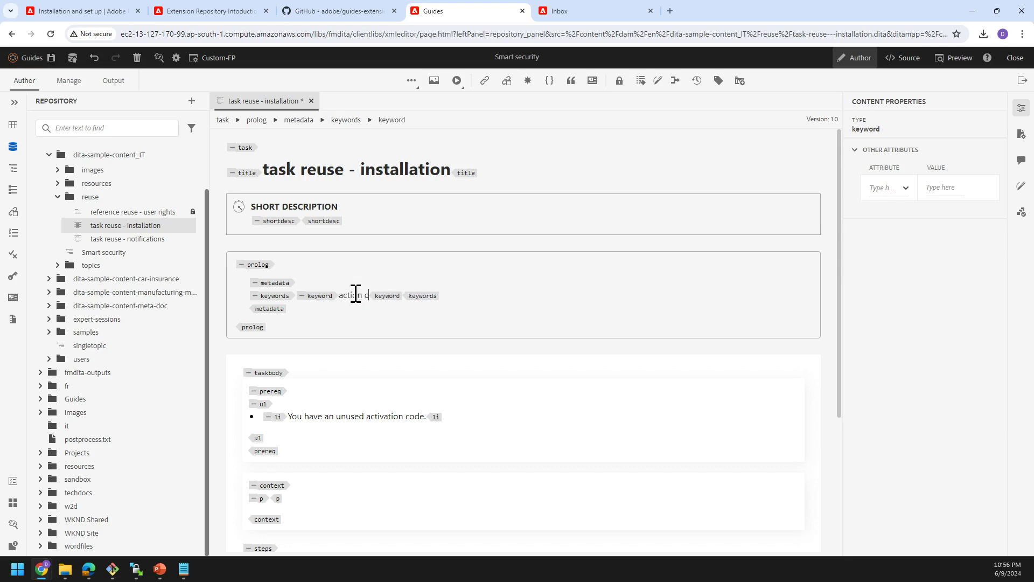
type("ode")
left_click(356, 295)
type("vati")
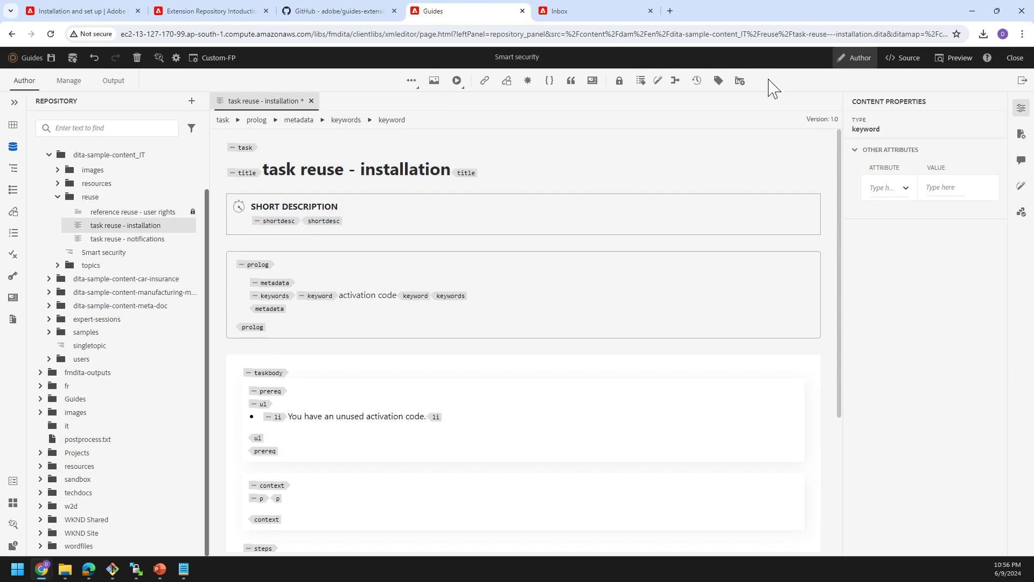
Look at the grouped element-insertion options, dismiss them, and collapse the prolog element in the topic.
left_click(413, 81)
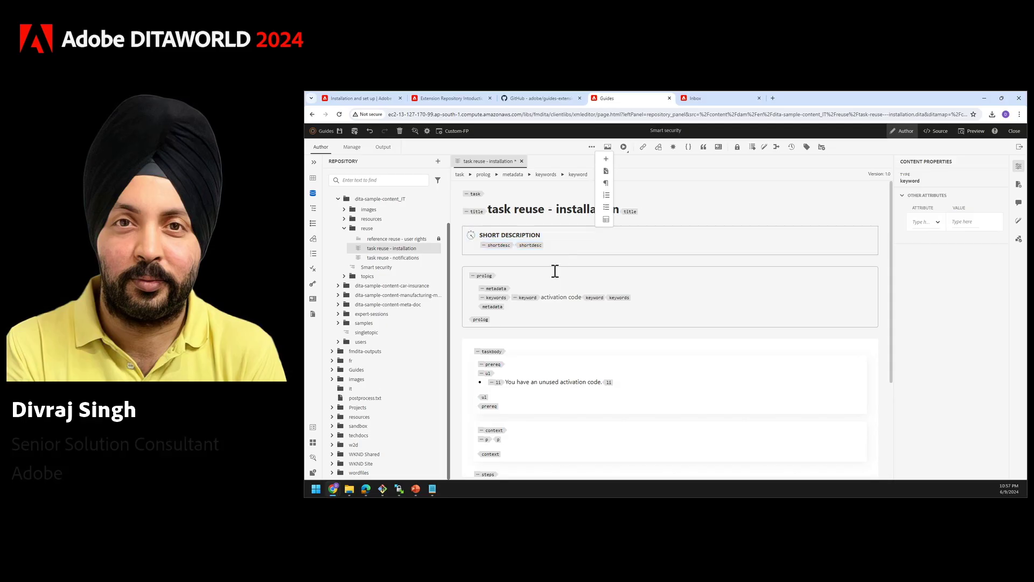
left_click(360, 295)
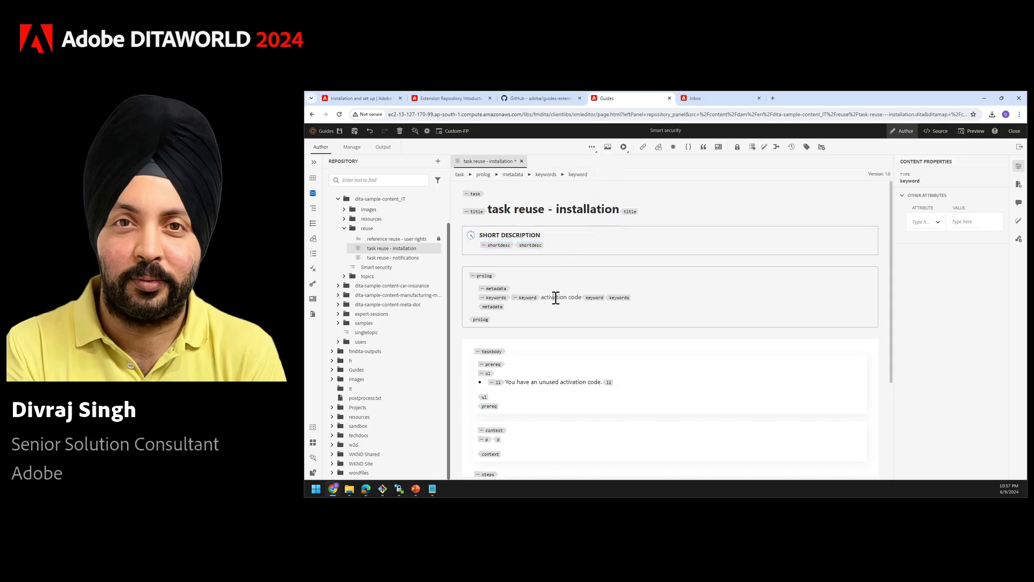
left_click(471, 276)
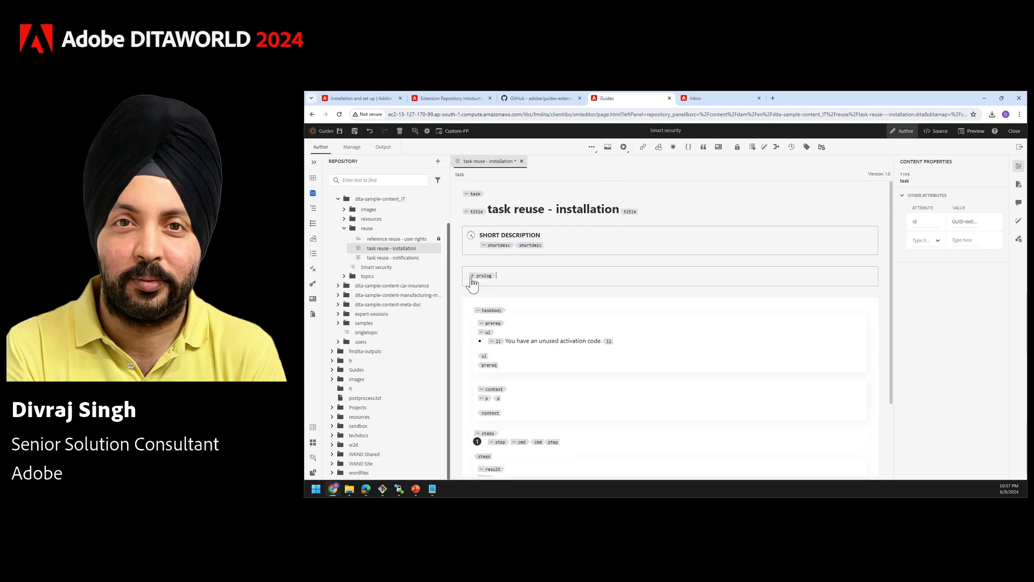
In the adobe review task, give the added-content comment type CRITICAL and rationale "this is from marketing", and open the reviewed topic in the editor.
key("alt+Tab")
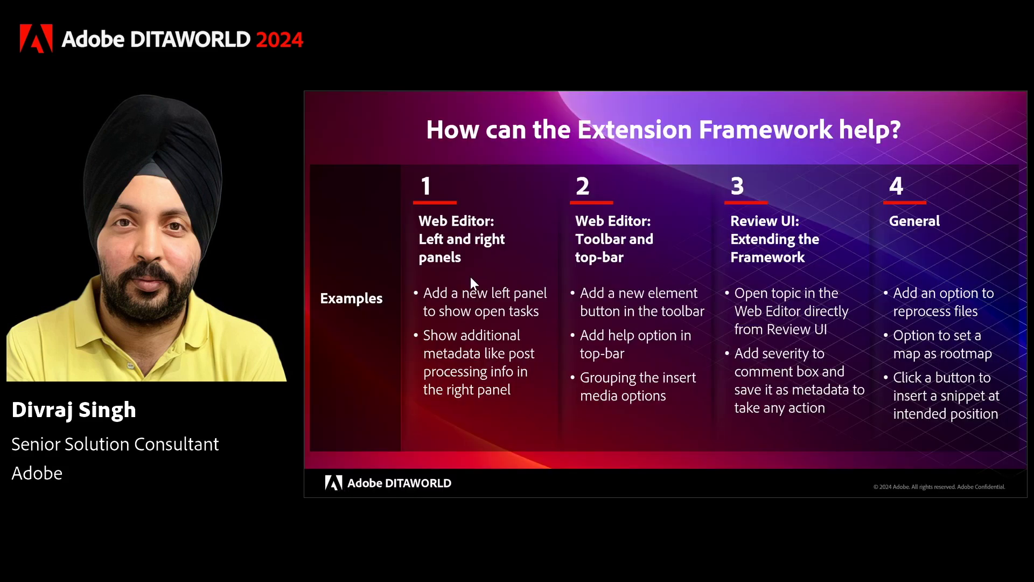
key("alt+Tab")
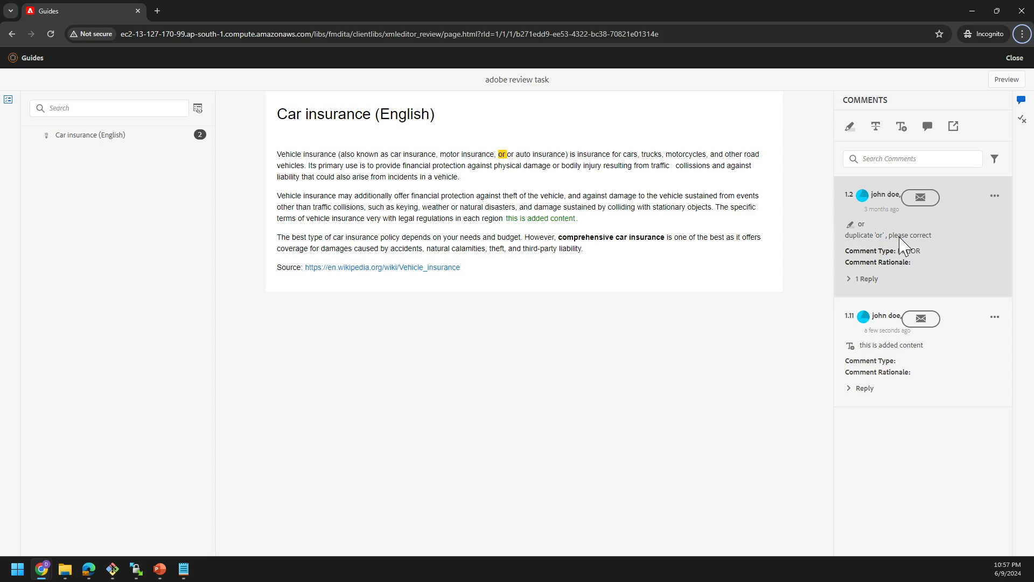
left_click(995, 316)
left_click(949, 330)
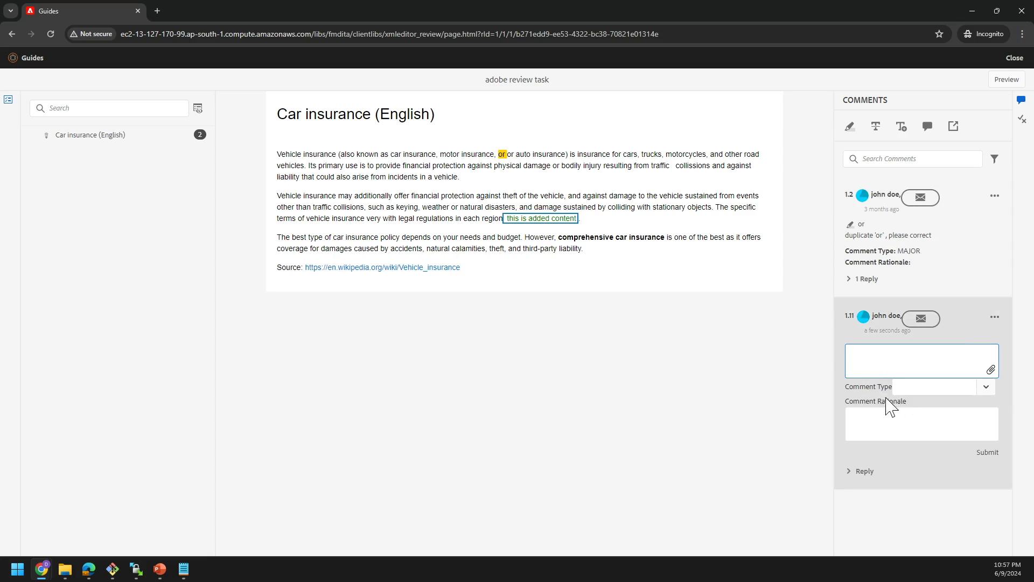
left_click(990, 391)
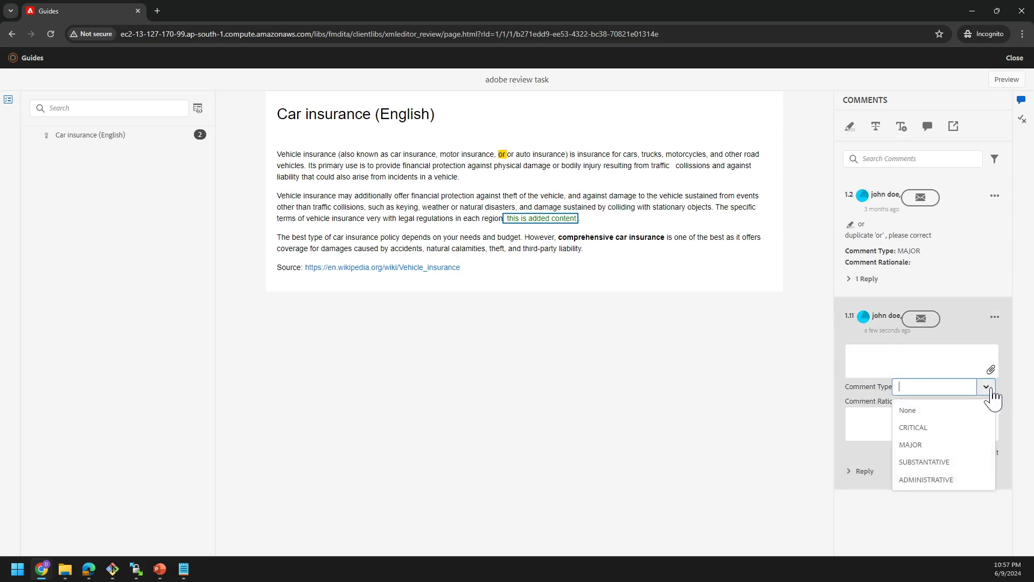
left_click(919, 427)
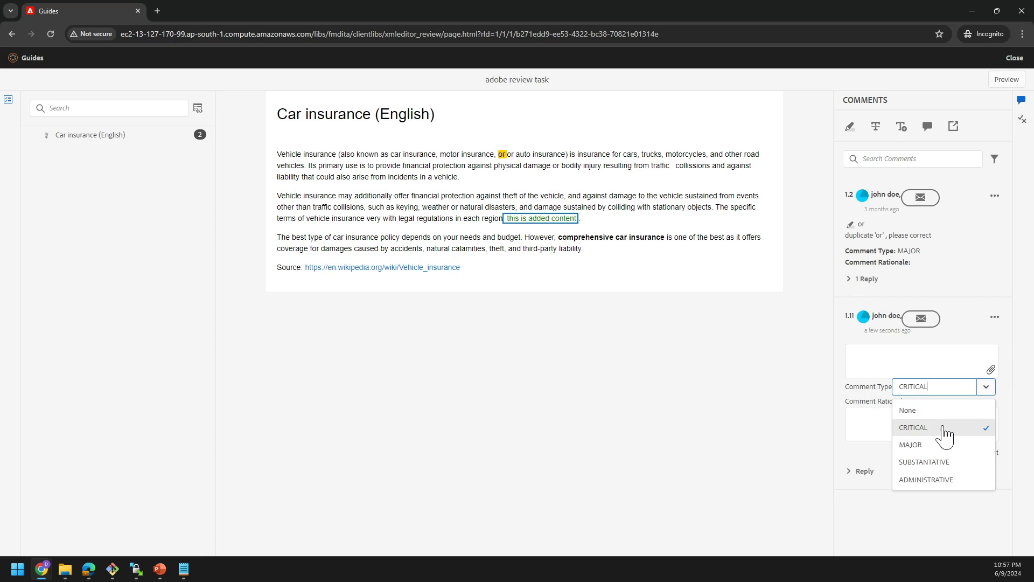
left_click(881, 425)
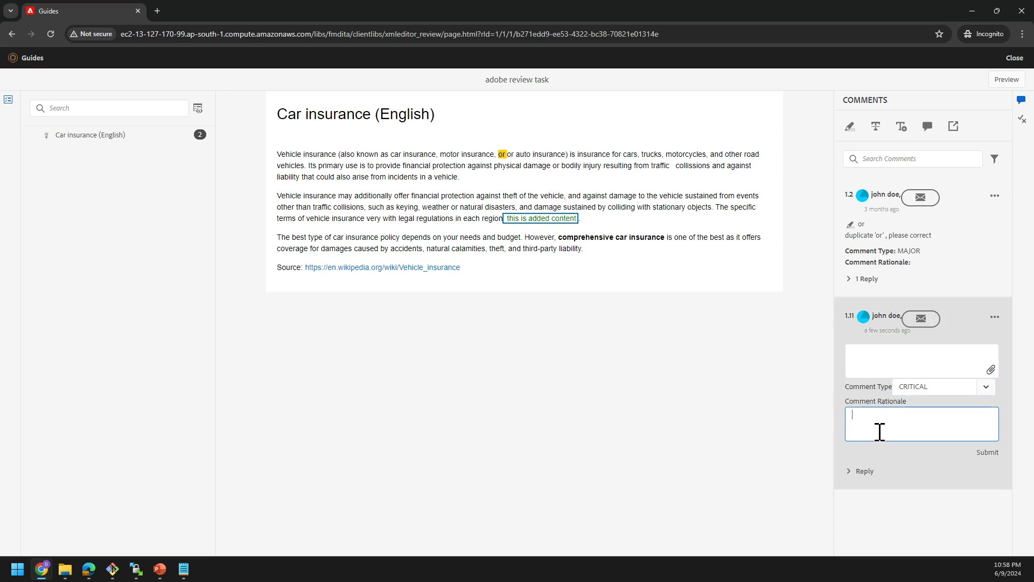
type("this is from marketing")
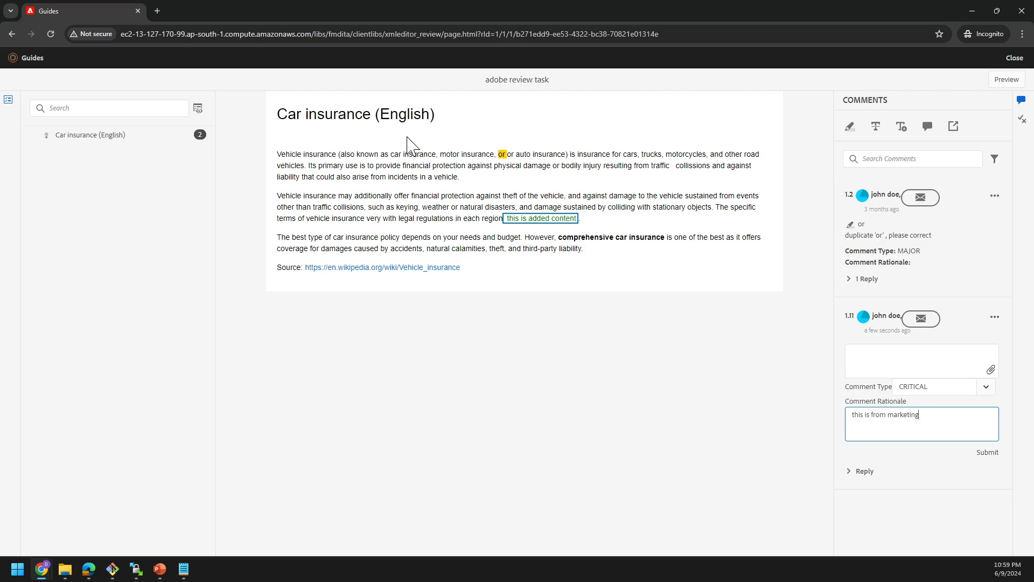
left_click(954, 127)
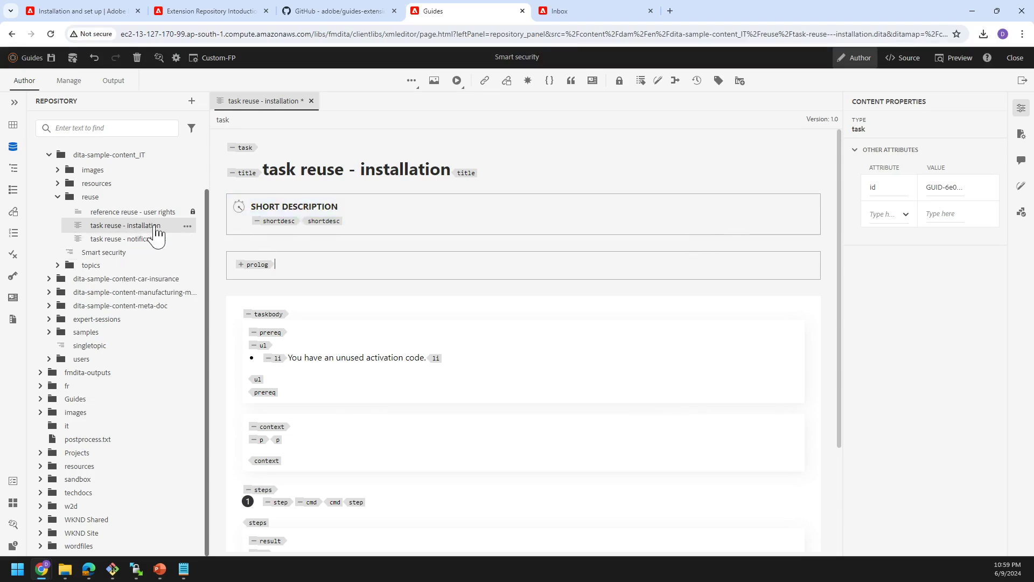
Expand the prolog in the task reuse - installation topic, reprocess that topic's asset from the repository, and dismiss the notification.
left_click(242, 265)
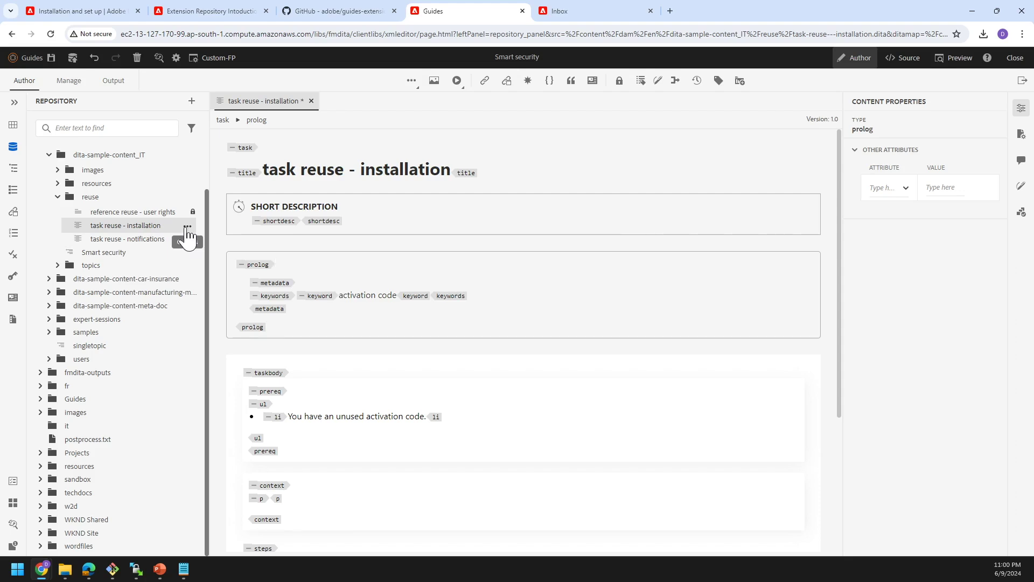
left_click(187, 227)
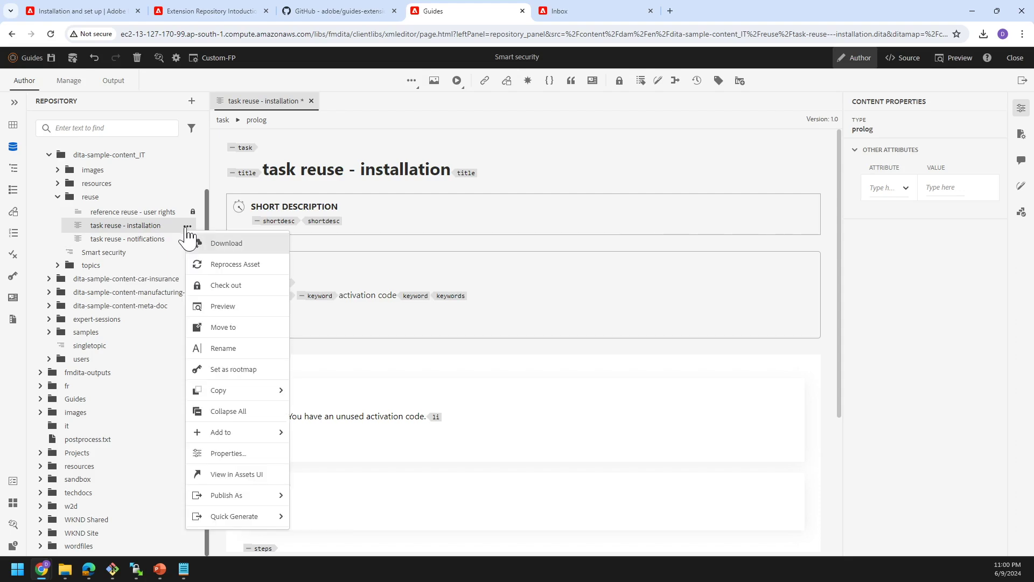
left_click(249, 274)
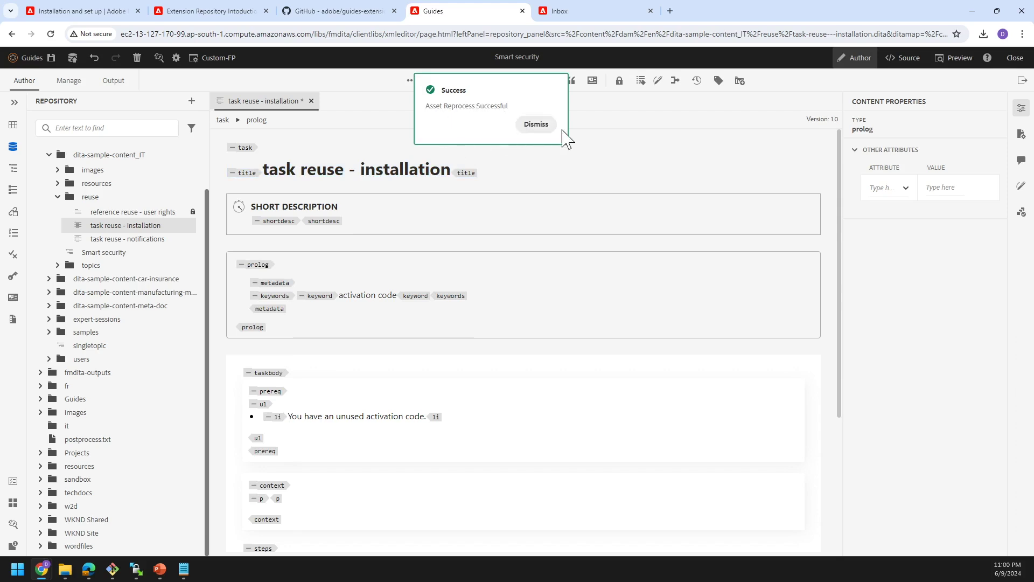
left_click(538, 126)
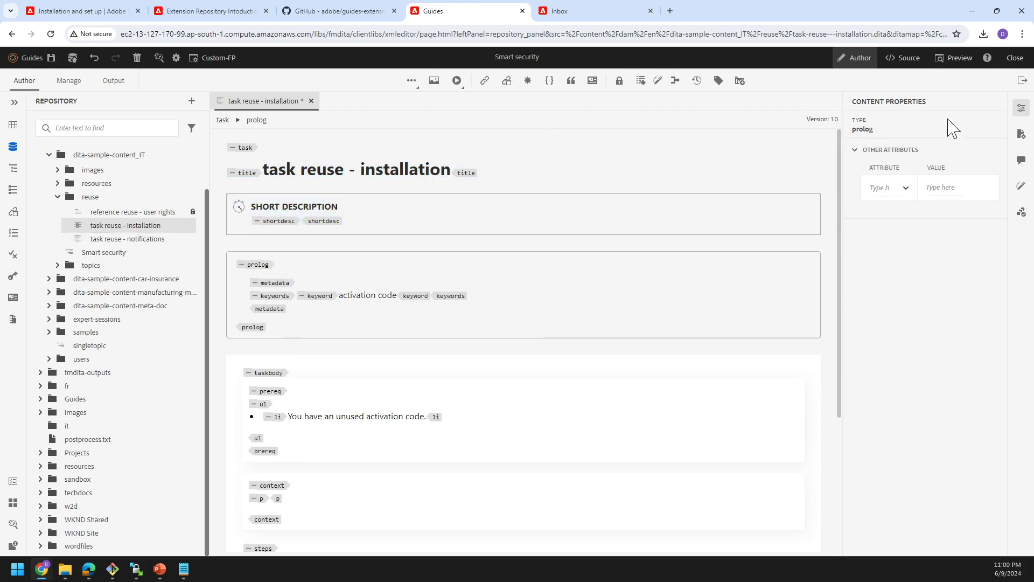
Show the topic's file properties and highlight the Last Process Date entry.
left_click(1021, 134)
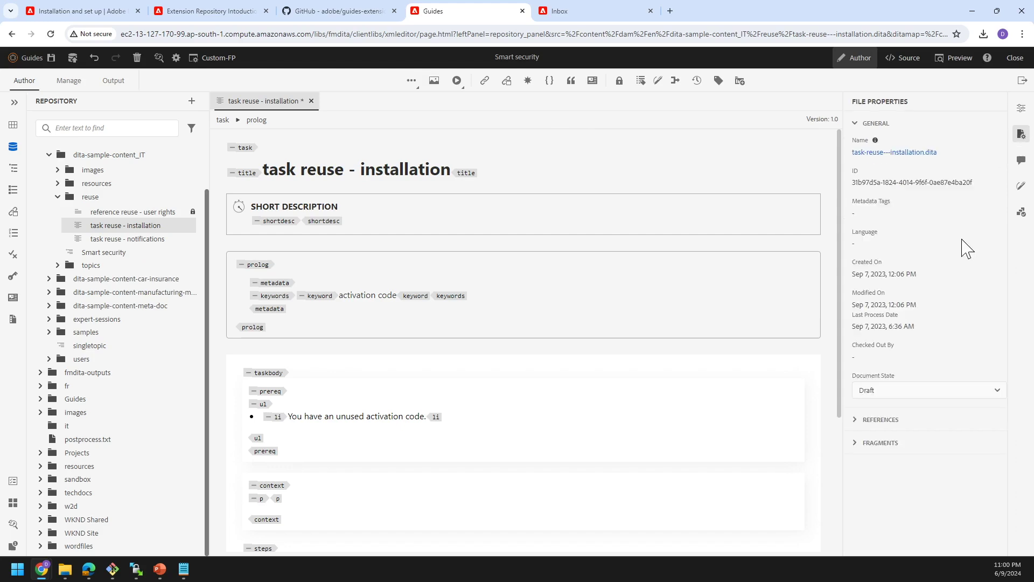
left_click_drag(851, 317, 919, 334)
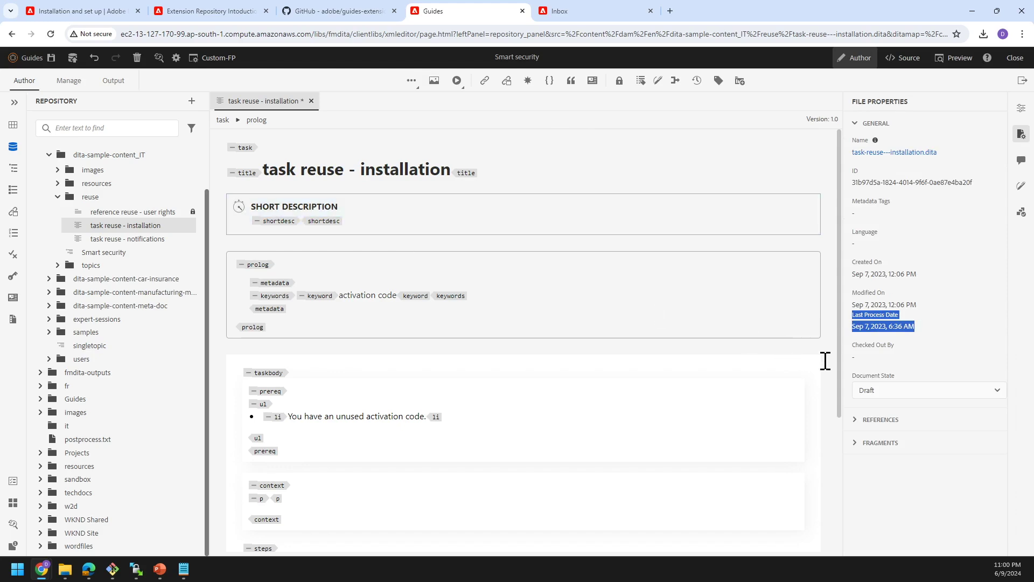
left_click(907, 326)
left_click_drag(852, 327, 918, 329)
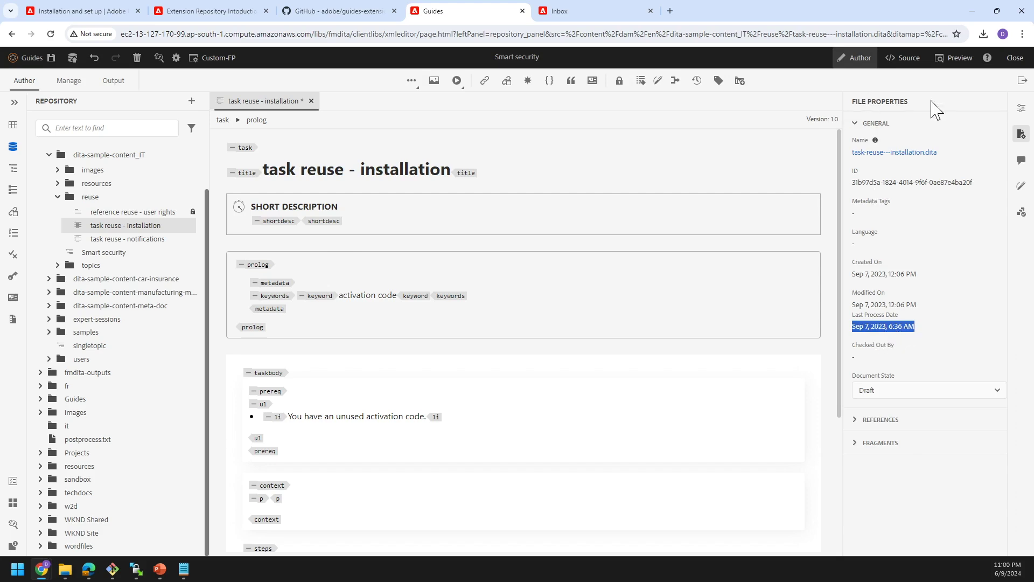
left_click(872, 325)
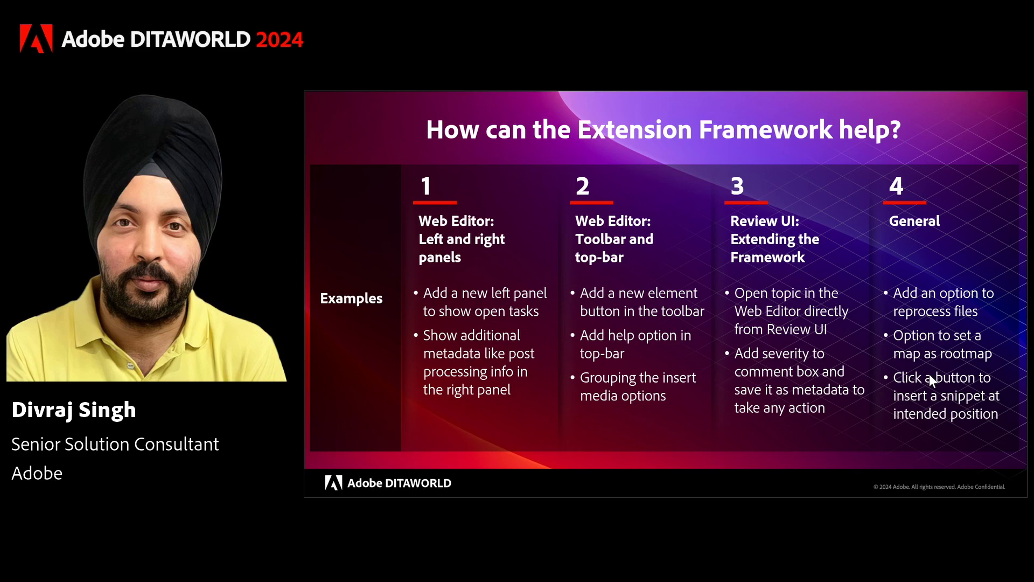
key("Right")
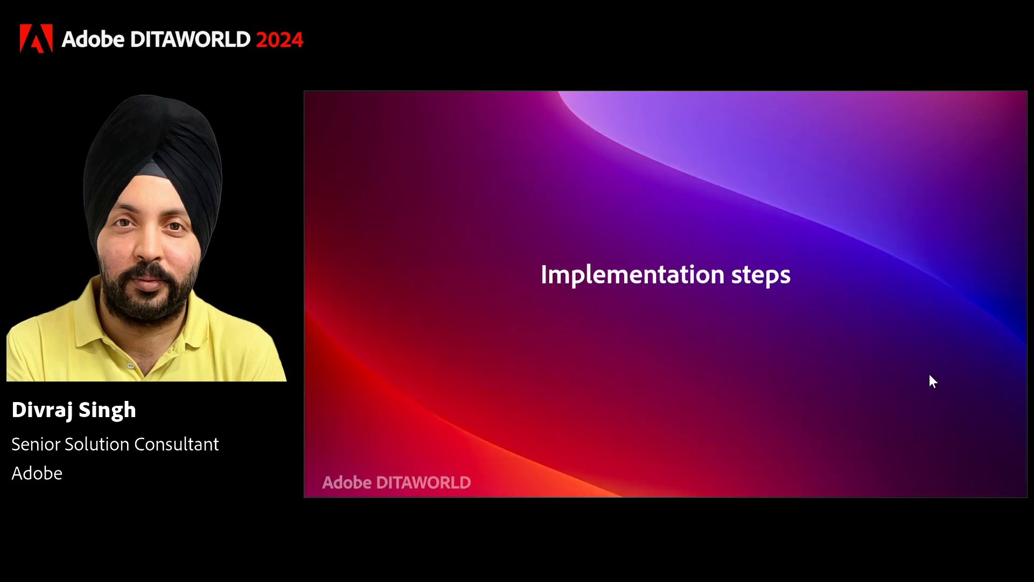
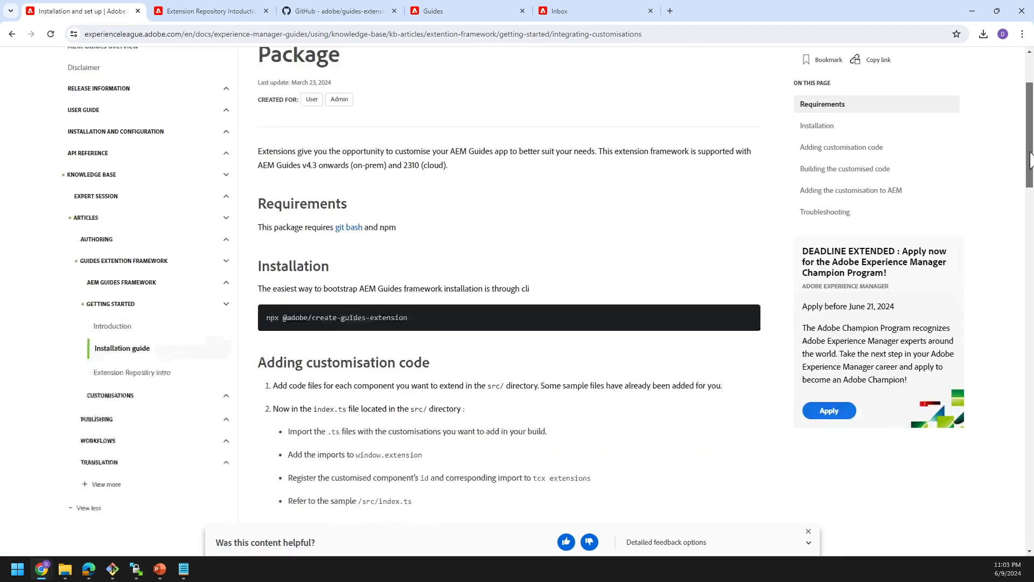
Open the installation guide from the extension package introduction, and look at the clone options of the guides-extension repository on GitHub.
left_click(112, 402)
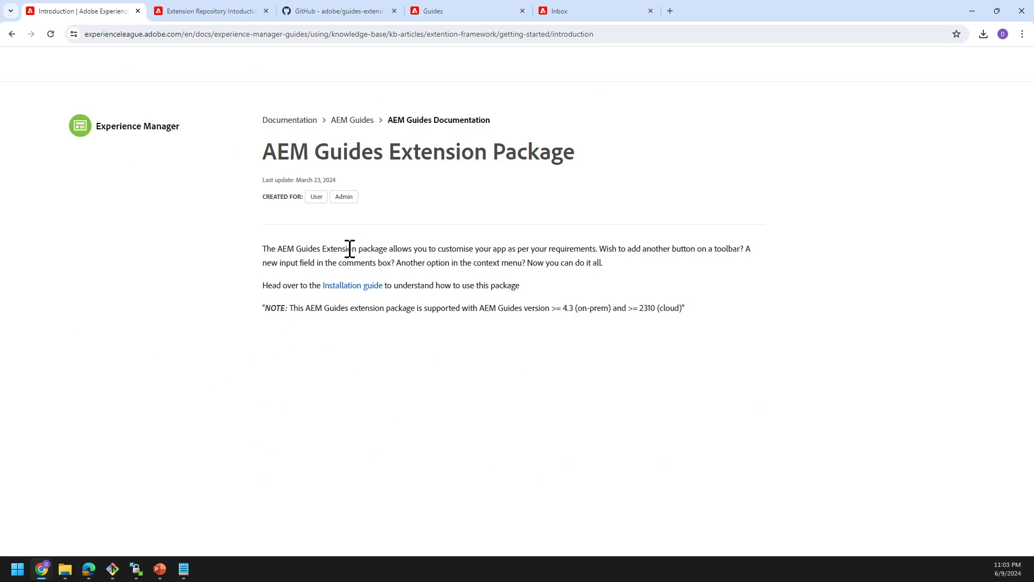
left_click(340, 286)
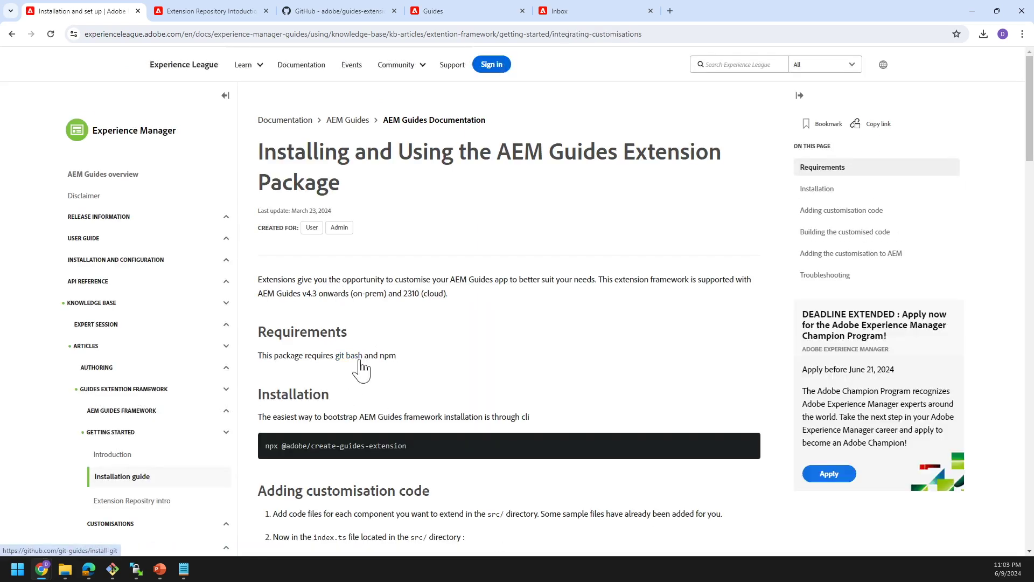
left_click(328, 12)
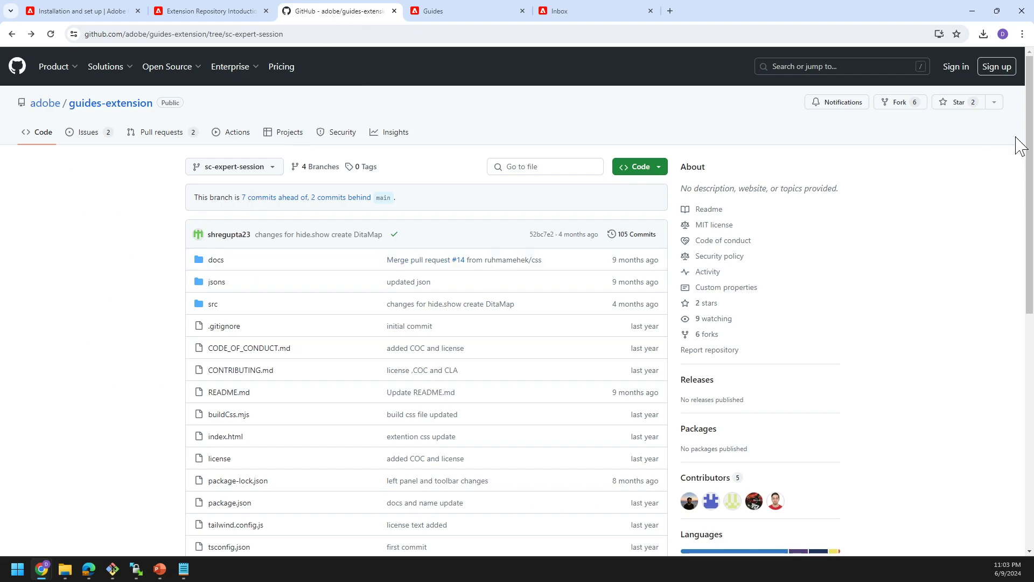
scroll(916, 145, "down", 4)
scroll(821, 128, "up", 4)
left_click(652, 168)
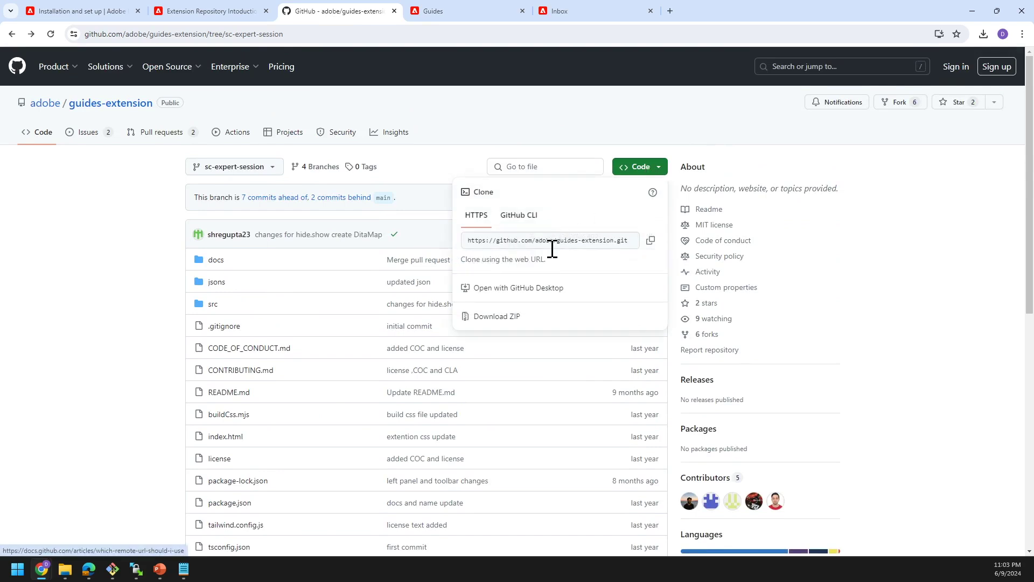
left_click(124, 281)
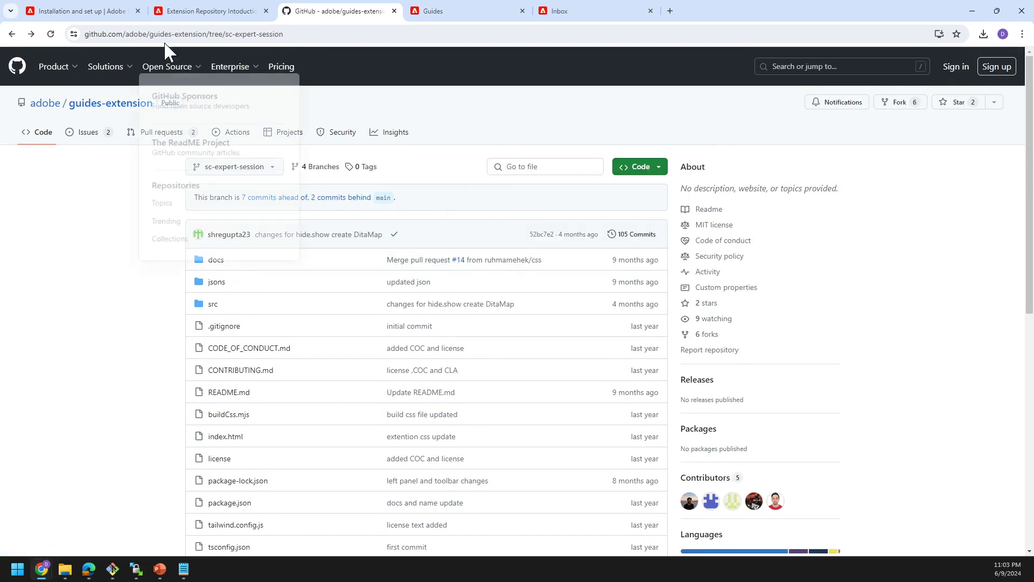
Examine the extension package directory structure in the Extension Repository introduction article.
left_click(182, 13)
left_click_drag(1029, 222, 1030, 229)
scroll(1030, 229, "down", 2)
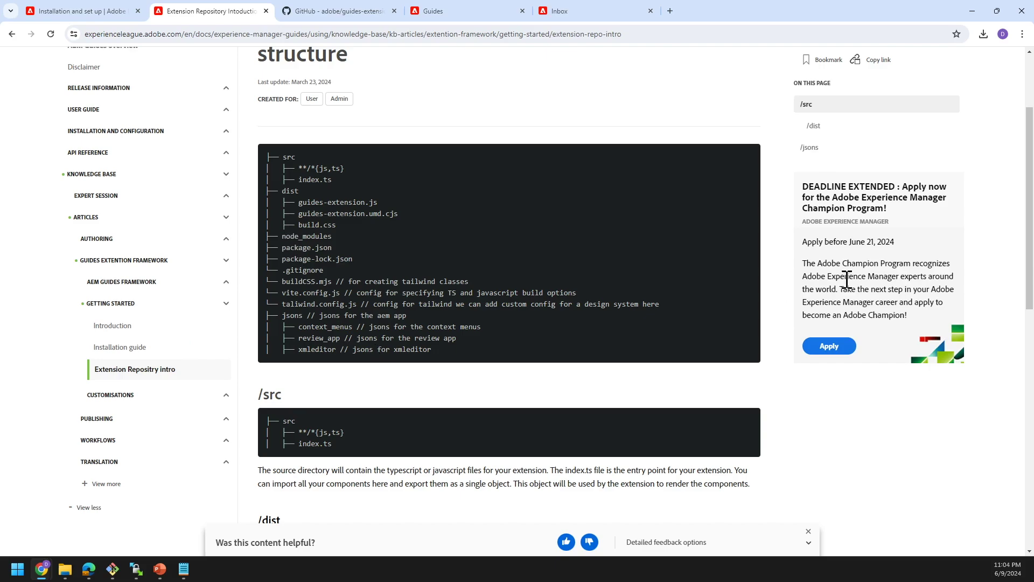
mouse_move(1028, 204)
left_mouse_down()
mouse_move(1028, 404)
mouse_move(1018, 209)
left_mouse_up()
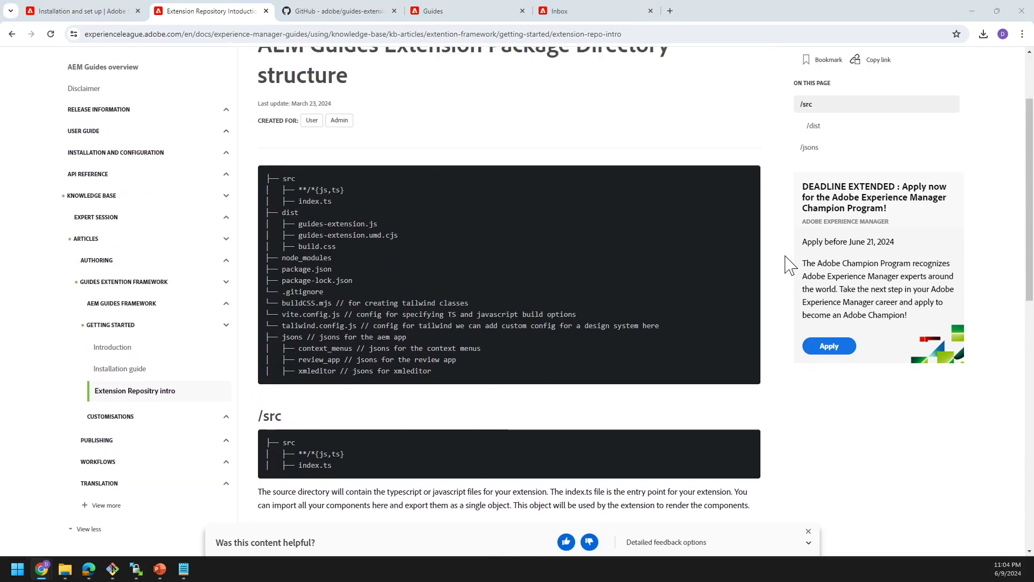
Switch to File Explorer, compare the local guides-extension folder with the documented structure, look inside its nested docs folders, and return to guides-extension.
key("alt+Tab")
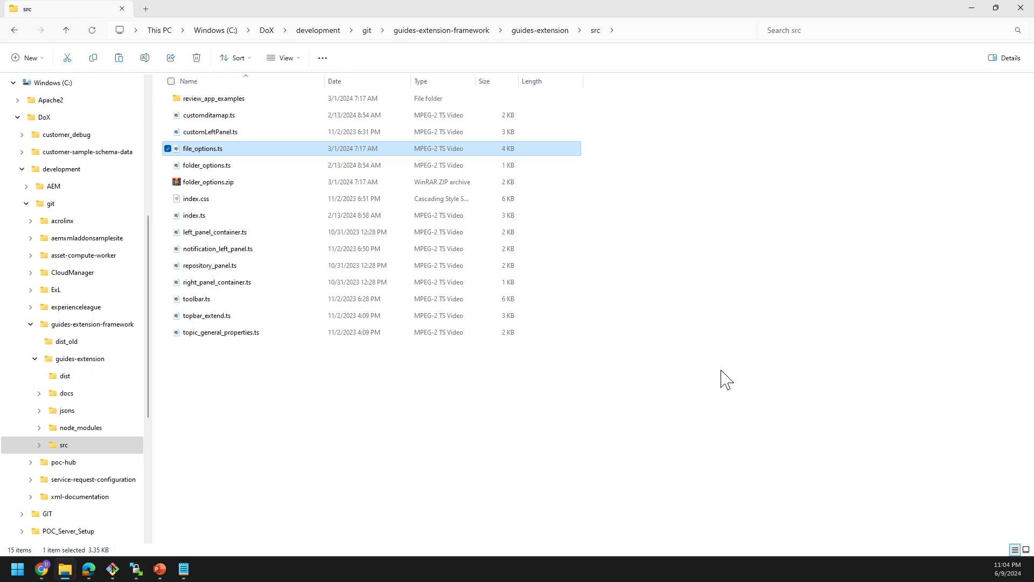
left_click(549, 31)
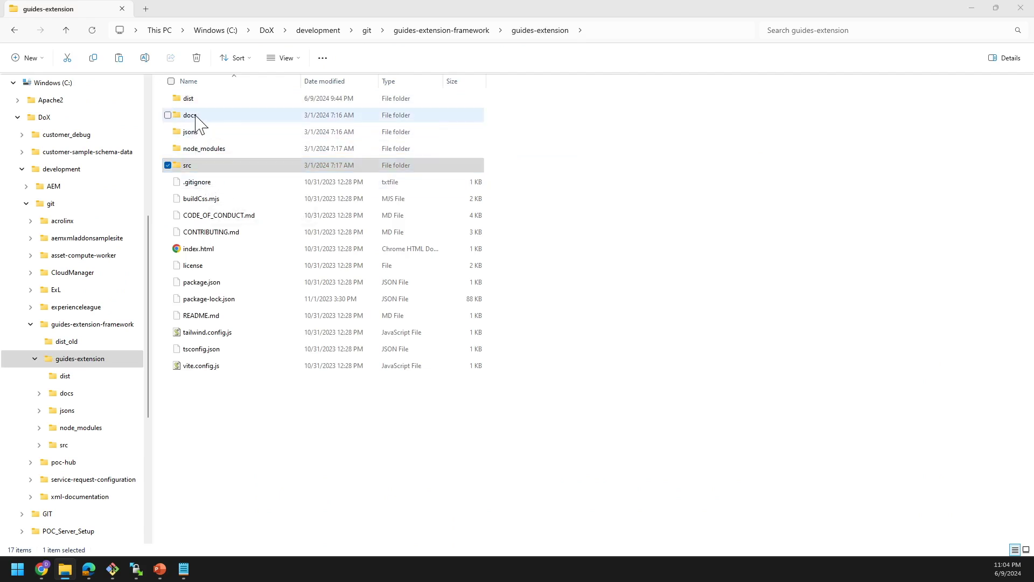
key("alt+Tab")
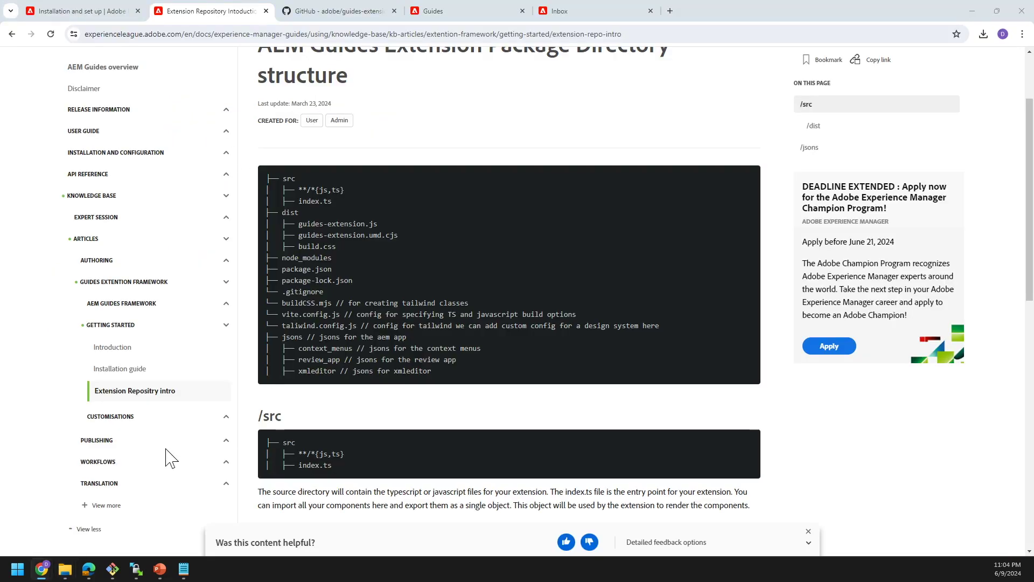
key("alt+Tab")
double_click(245, 118)
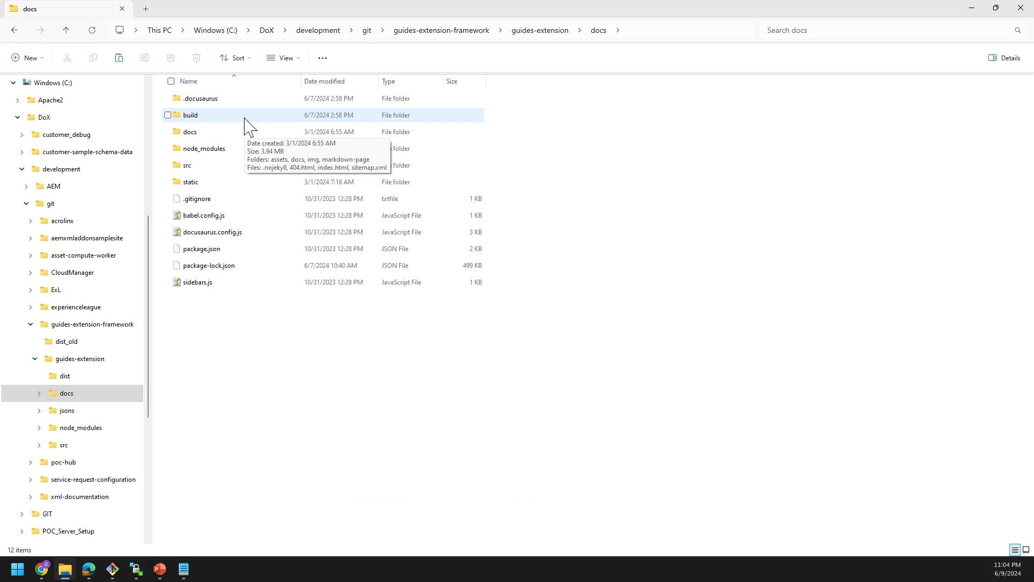
double_click(224, 133)
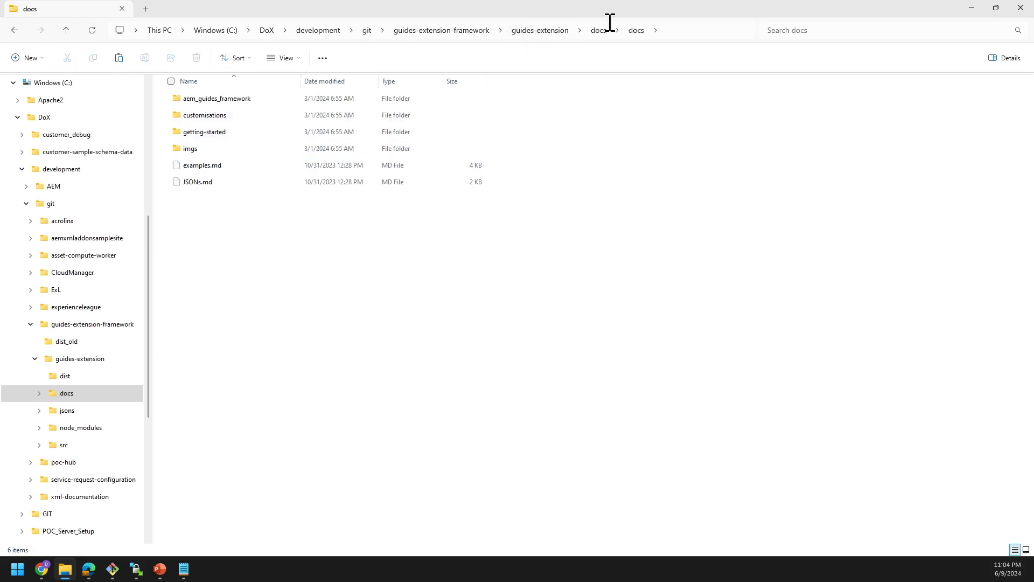
left_click(540, 30)
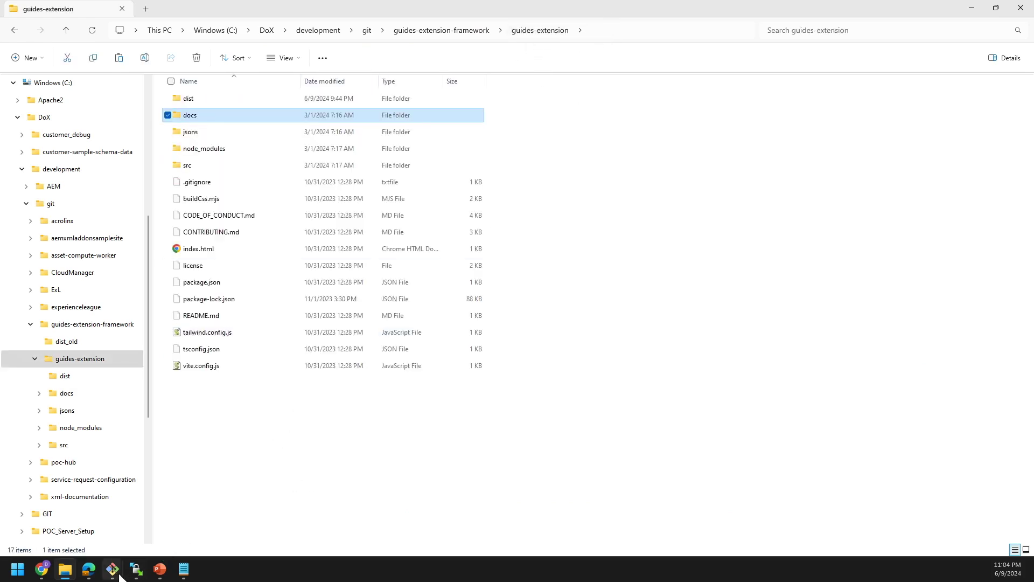
Switch to Git Bash and run npm run start in the guides-extension docs directory to launch the local documentation site.
mouse_move(118, 576)
left_click(88, 522)
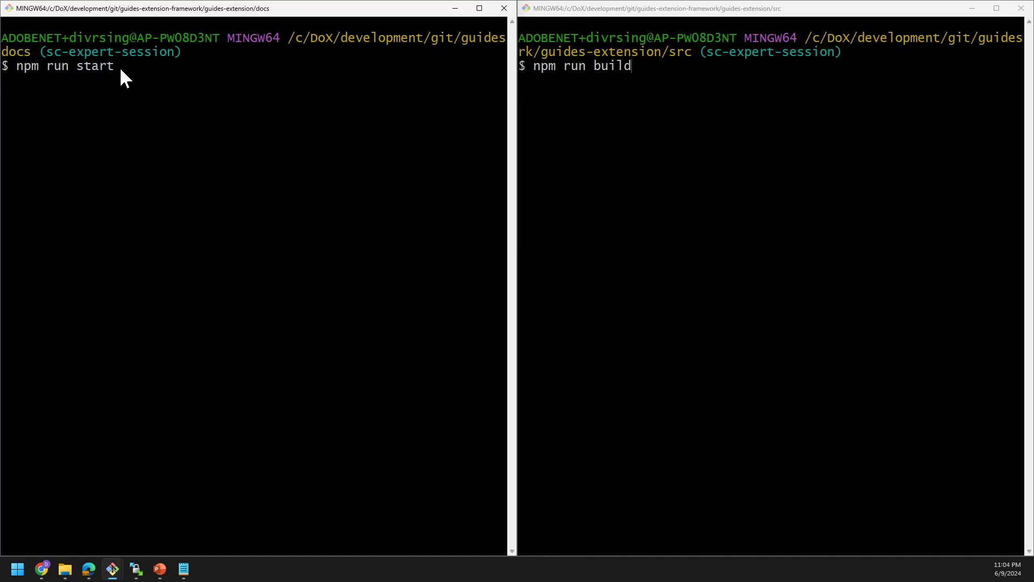
key("Return")
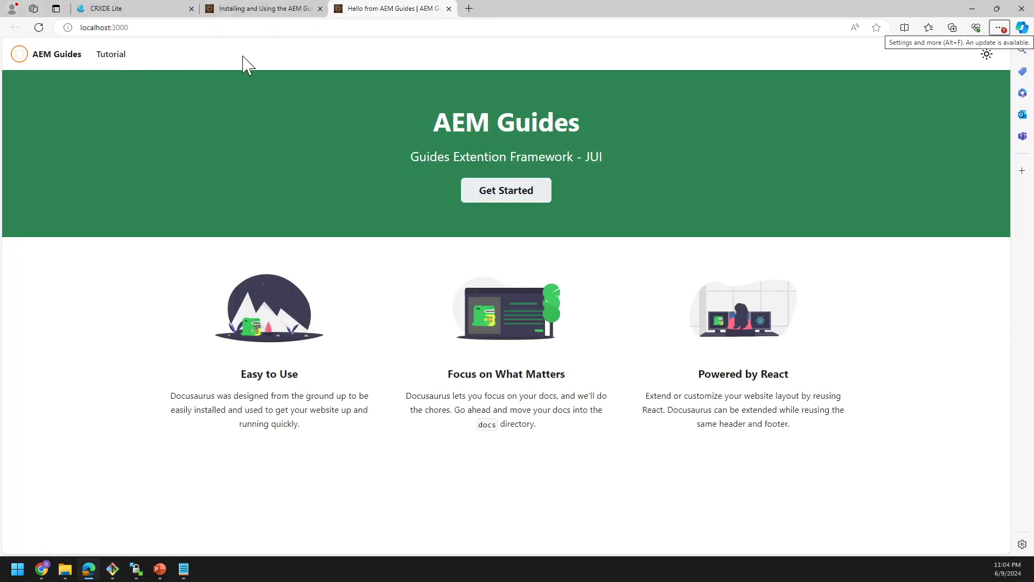
Close the older documentation page and browse the local site's Getting started pages on the package, its installation, and its directory structure.
left_click(320, 9)
left_click(468, 188)
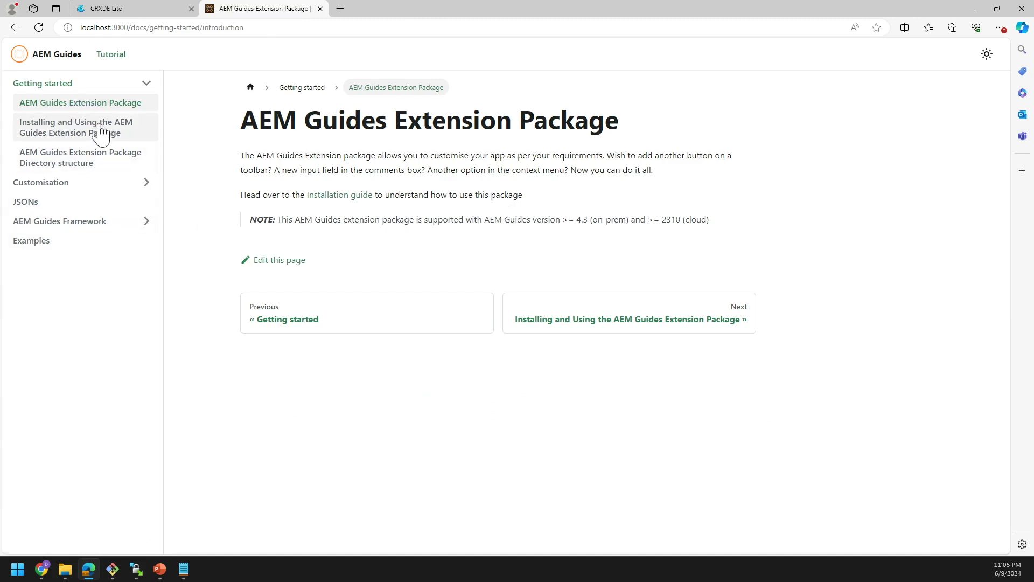
left_click(79, 132)
left_click(75, 167)
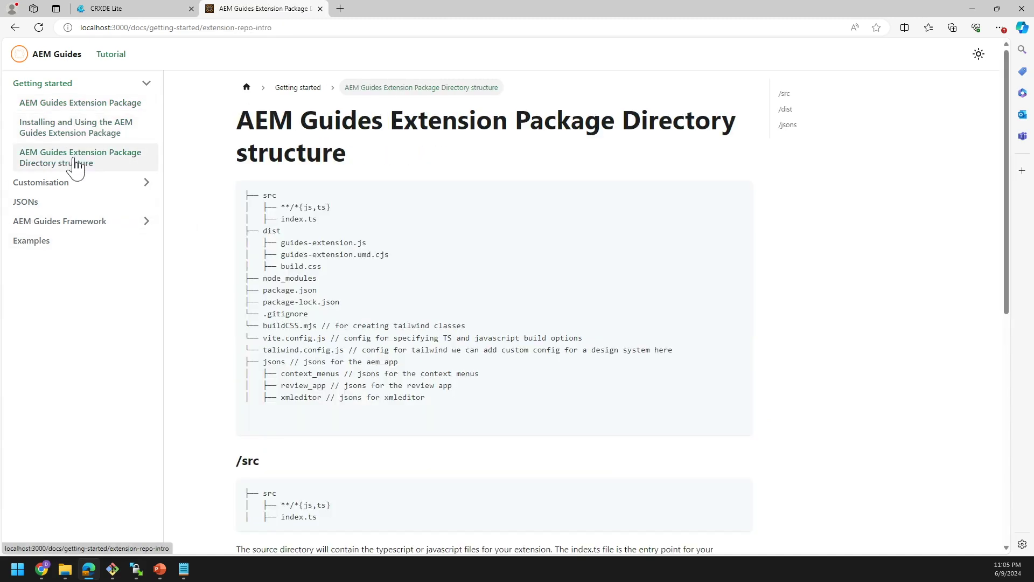
Browse the local site's Examples page, expand the AEM Guides Framework and Customisation sections, and open Simple customisation example.
left_click(111, 243)
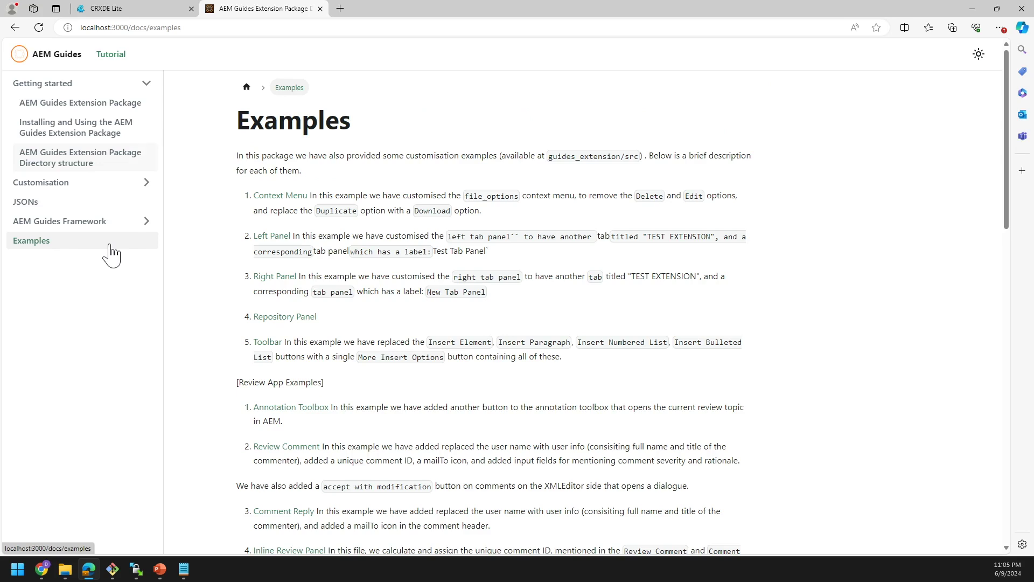
left_click(145, 221)
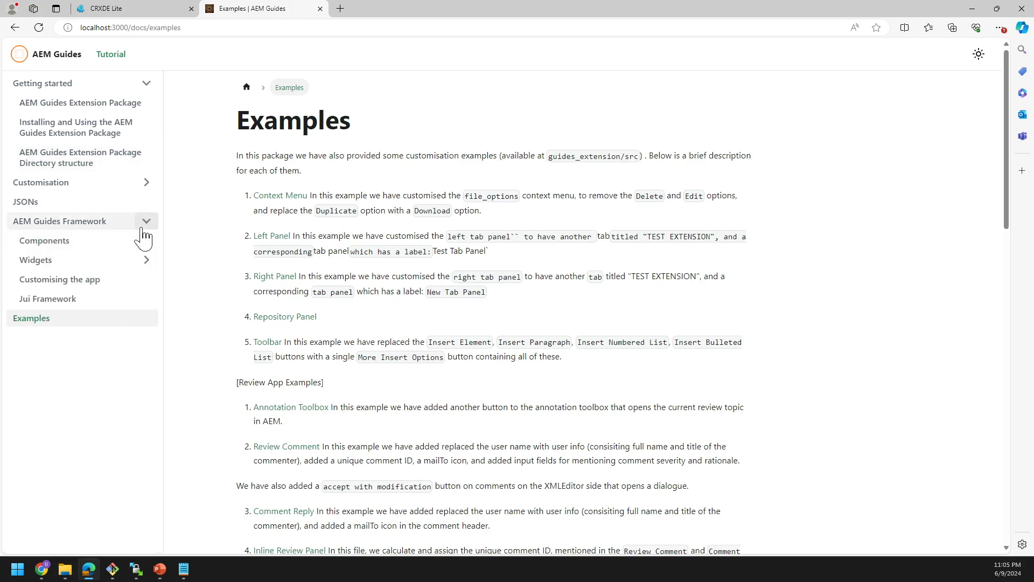
left_click(146, 183)
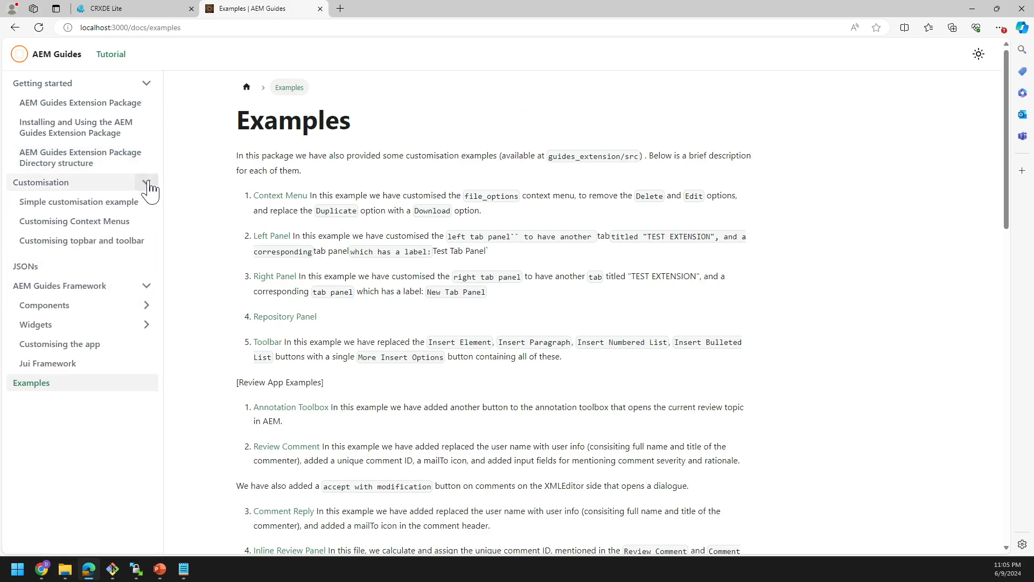
left_click(133, 204)
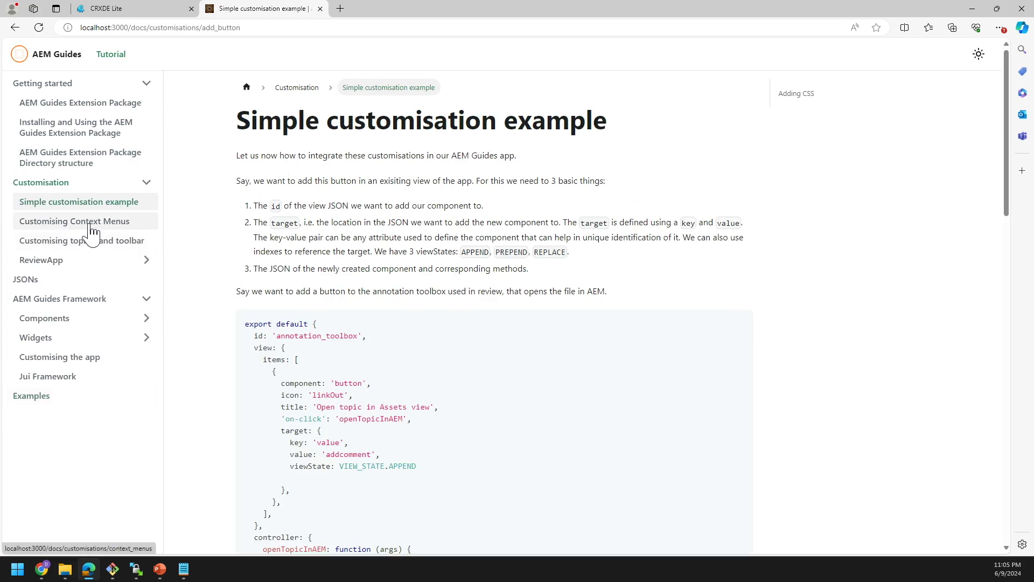
Review the Jui Framework and Customising the app pages under AEM Guides Framework.
left_click(85, 375)
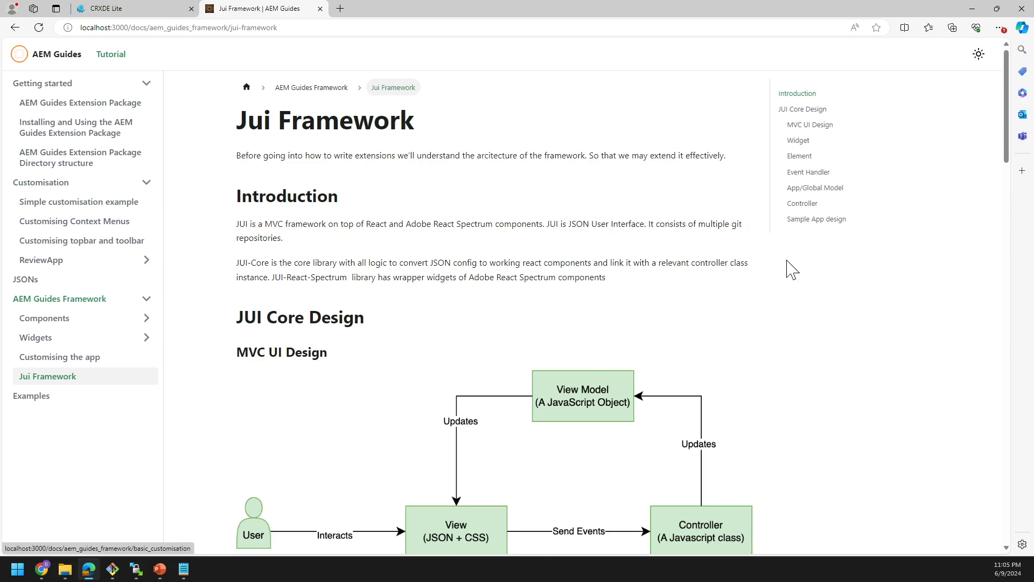
mouse_move(1005, 132)
left_mouse_down()
mouse_move(999, 267)
mouse_move(1003, 124)
left_mouse_up()
left_click(49, 360)
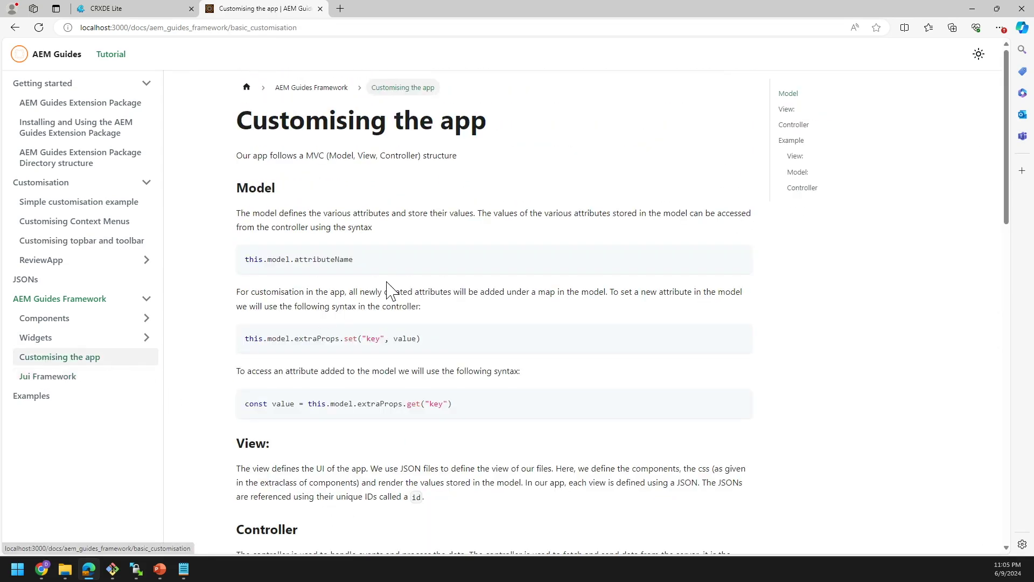
mouse_move(1005, 115)
left_mouse_down()
mouse_move(1015, 240)
mouse_move(1005, 380)
mouse_move(1005, 116)
left_mouse_up()
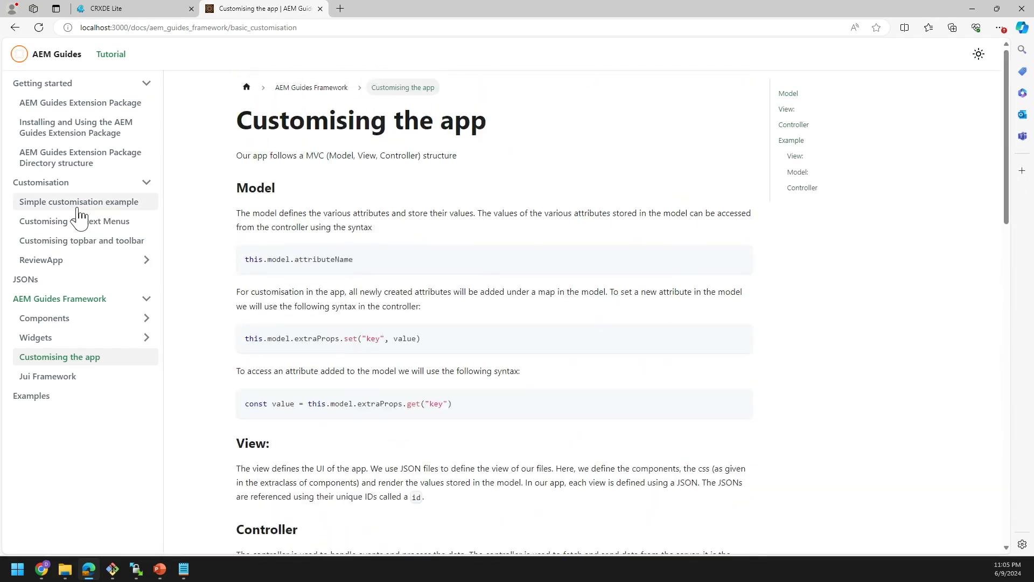
Compare the Customising Context Menus page with Customising the app, ending on the context menus page.
left_click(72, 229)
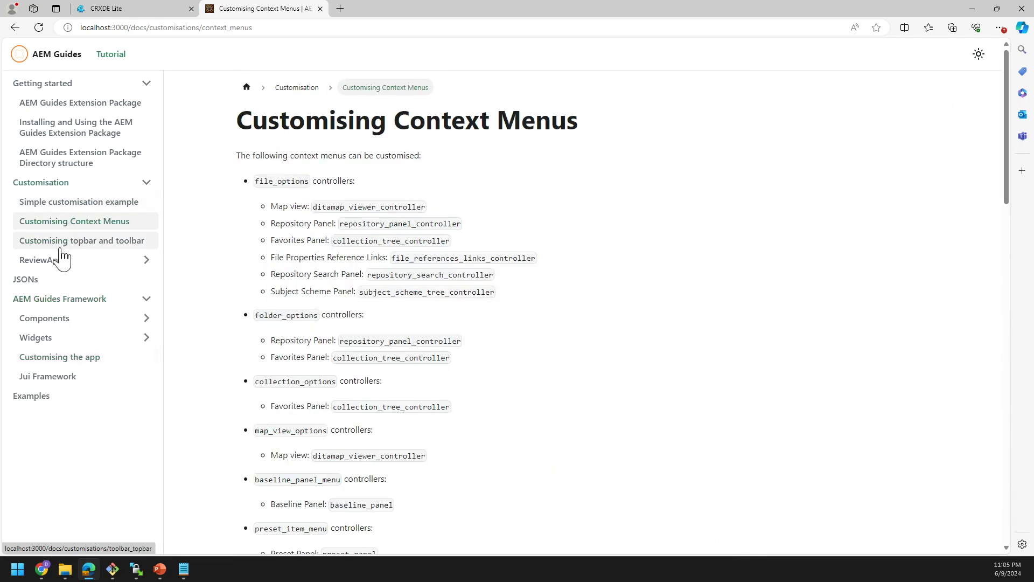
left_click(118, 356)
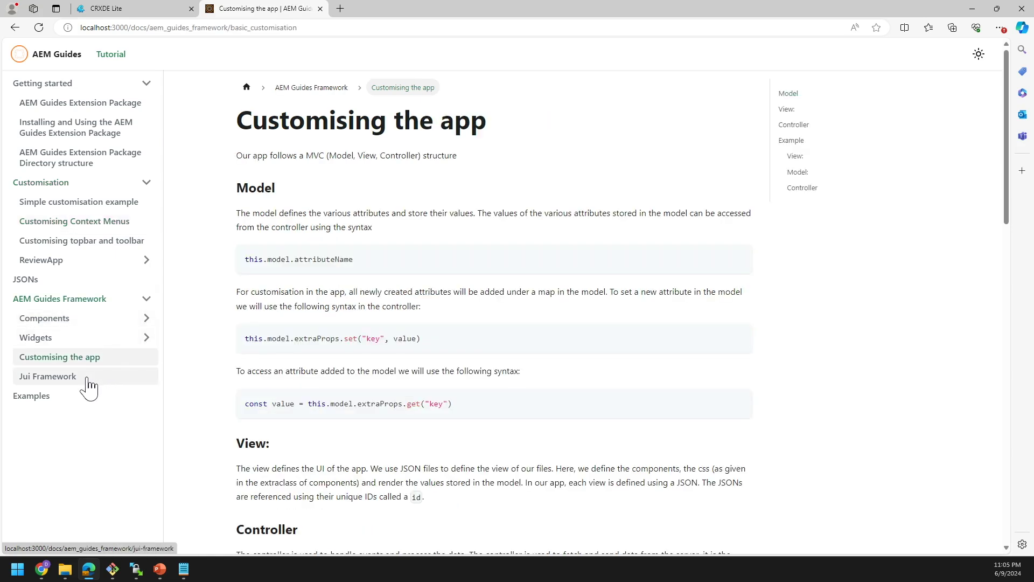
left_click(69, 222)
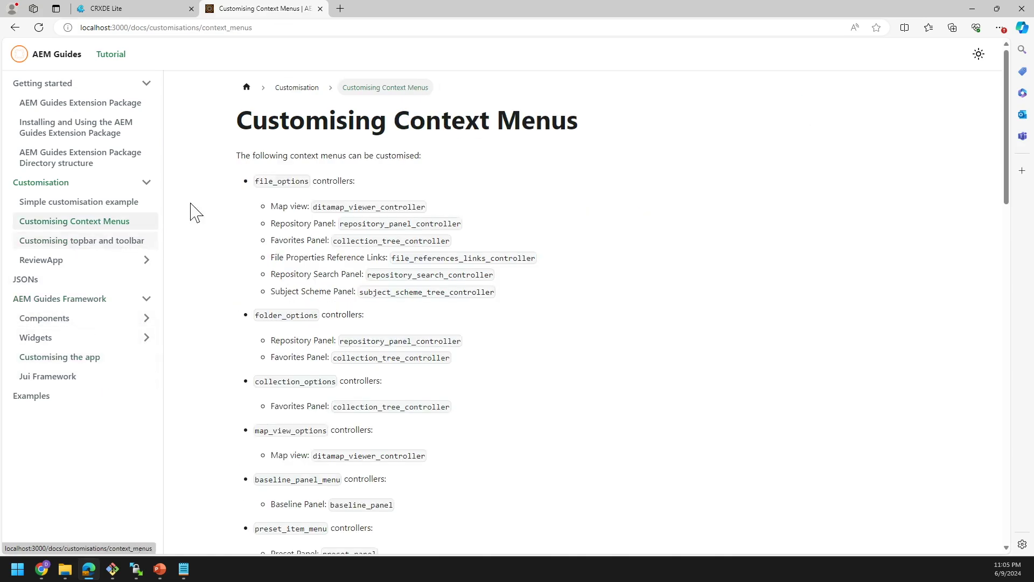
Switch to File Explorer, open the guides-extension src folder, and point out file_options.ts and folder_options.ts.
key("alt+Tab")
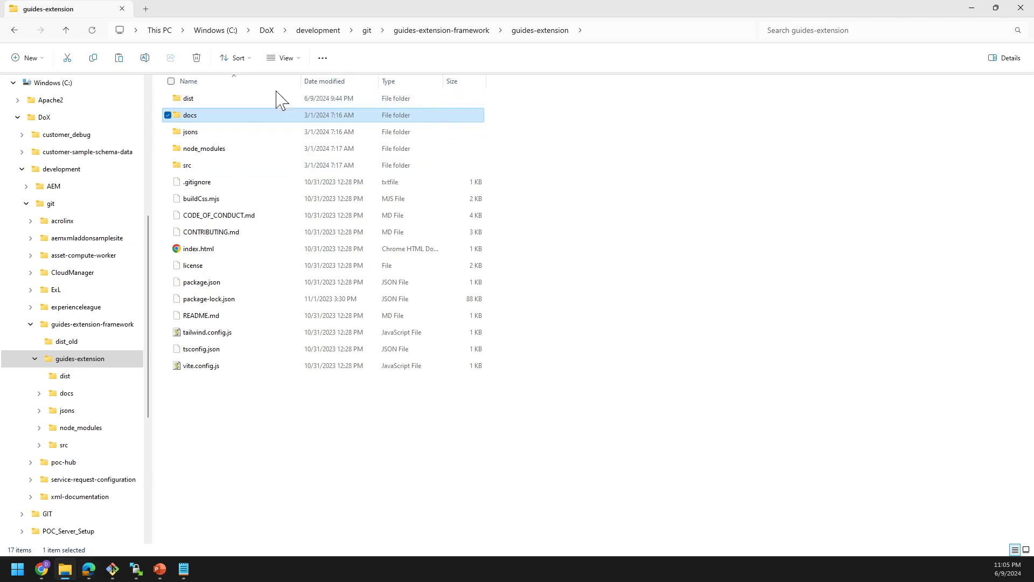
double_click(197, 167)
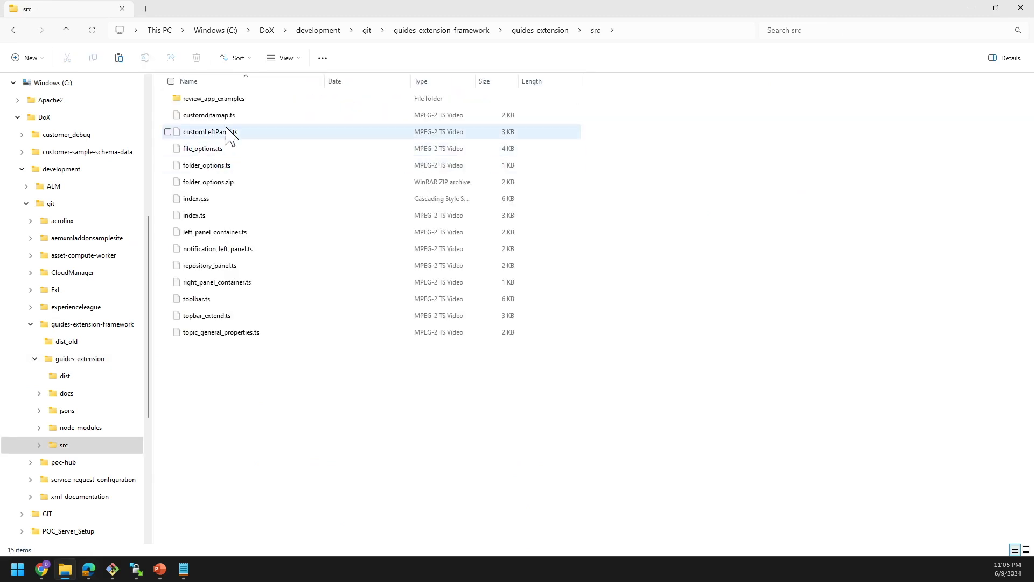
left_click(195, 154)
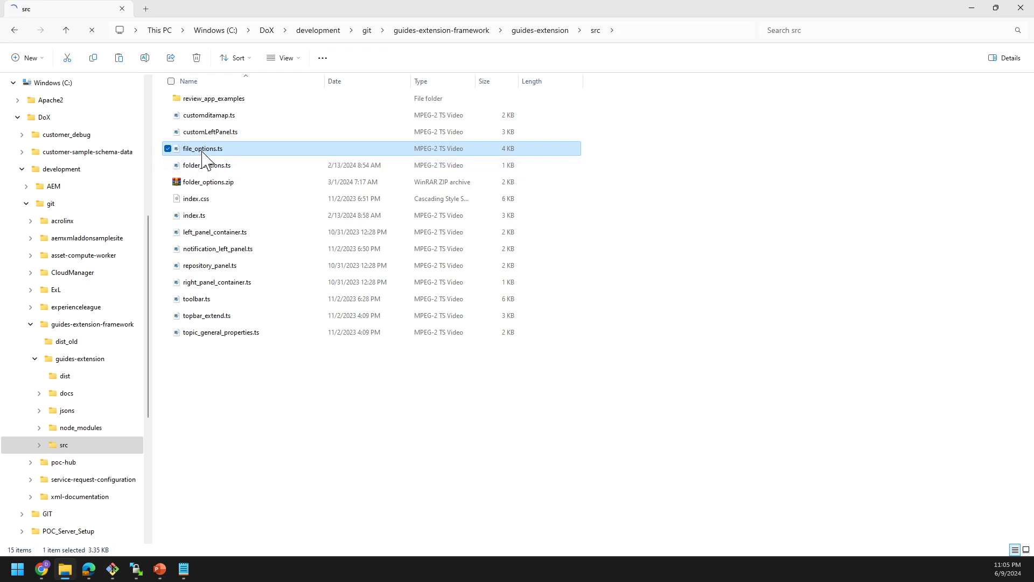
left_click(202, 167)
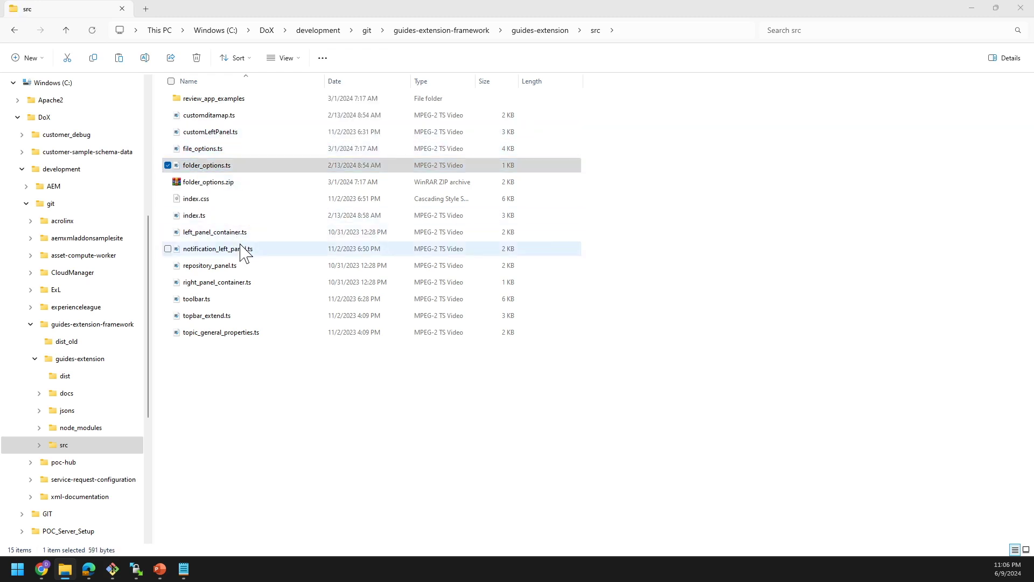
Switch to the Guides editor in Chrome and inspect the context menus of the dita-sample-content_IT folder and the singletopic file.
key("alt+Tab")
left_click(464, 16)
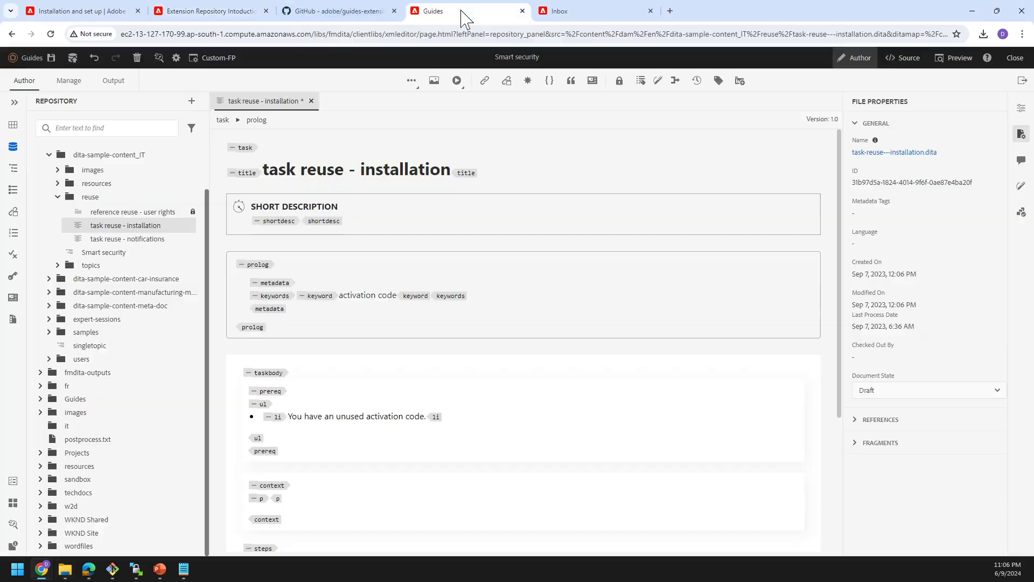
left_click(58, 196)
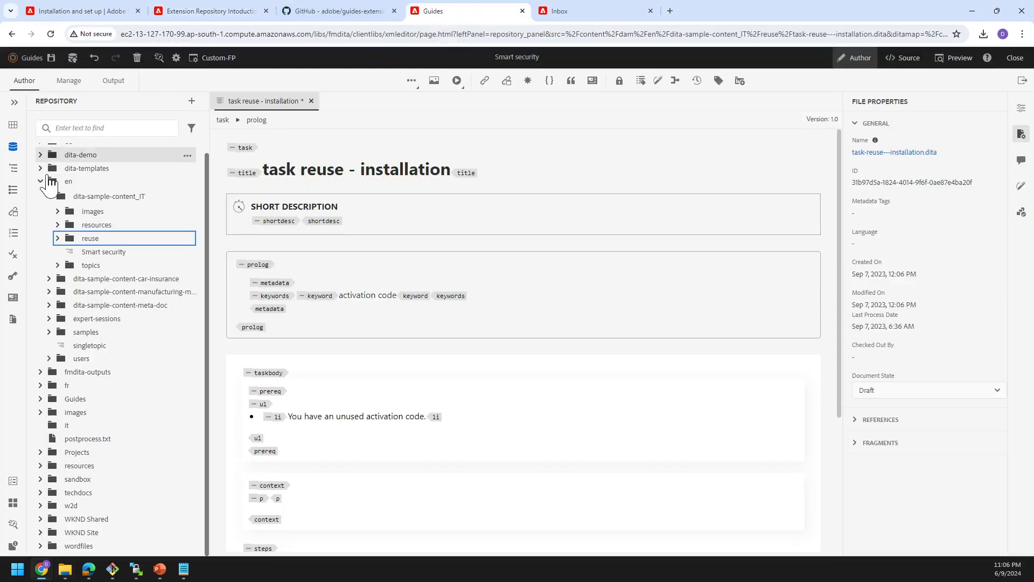
left_click(49, 205)
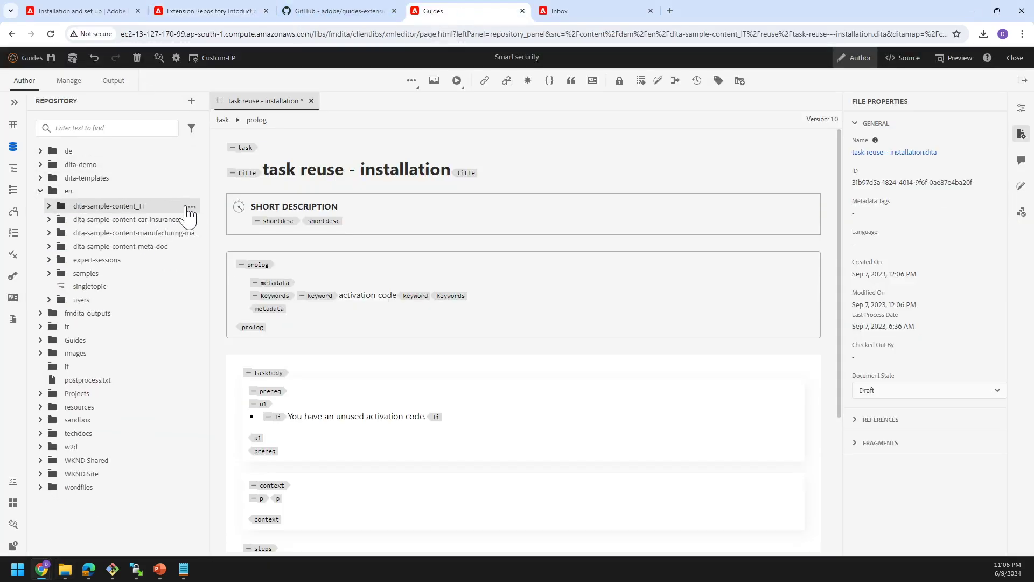
left_click(192, 207)
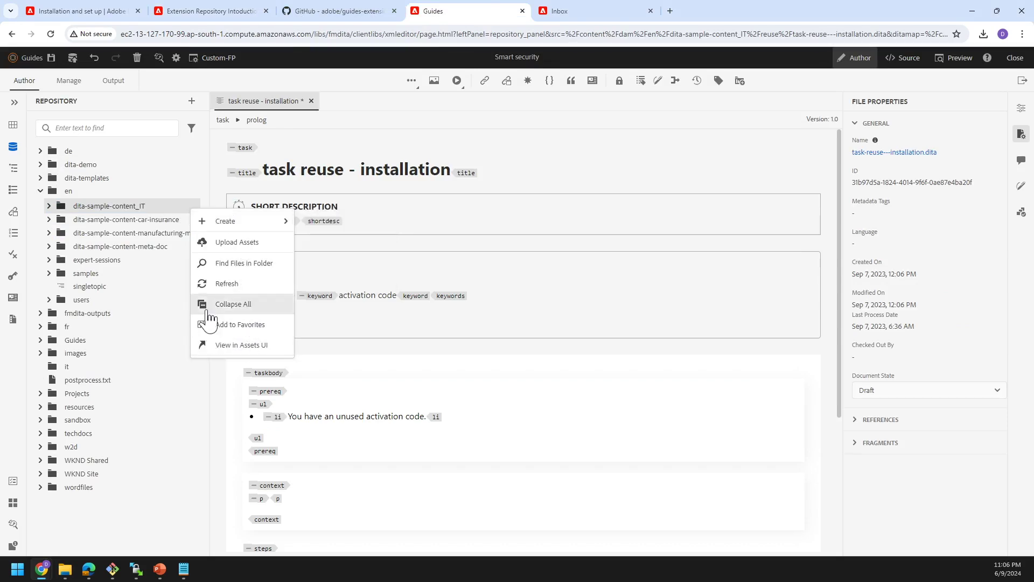
mouse_move(237, 224)
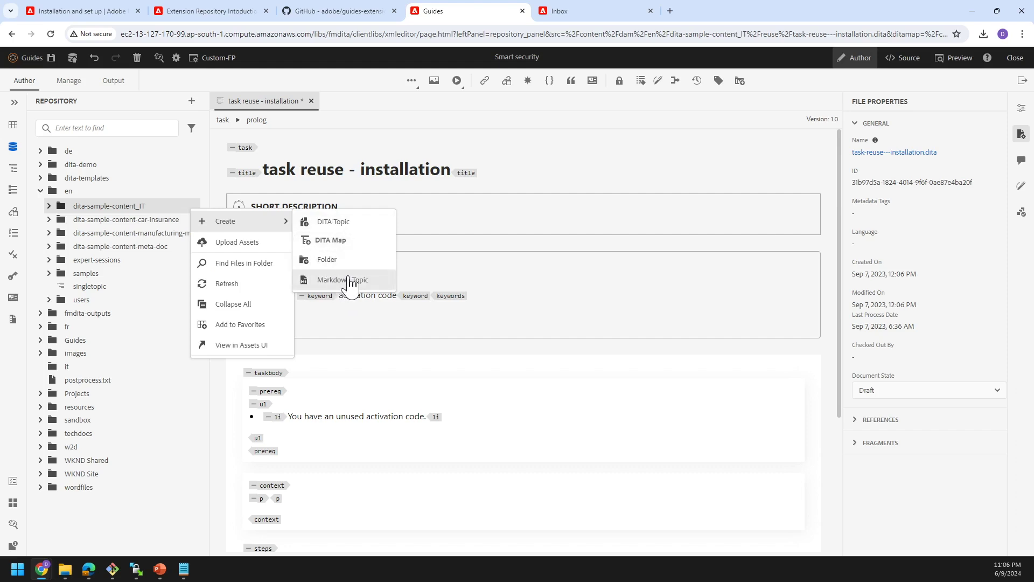
left_click(129, 297)
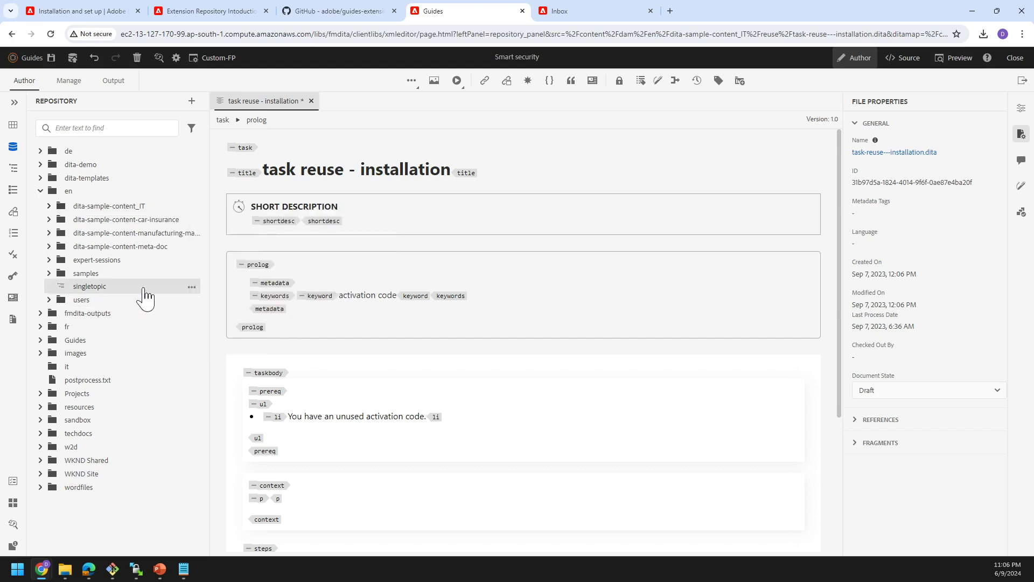
left_click(191, 287)
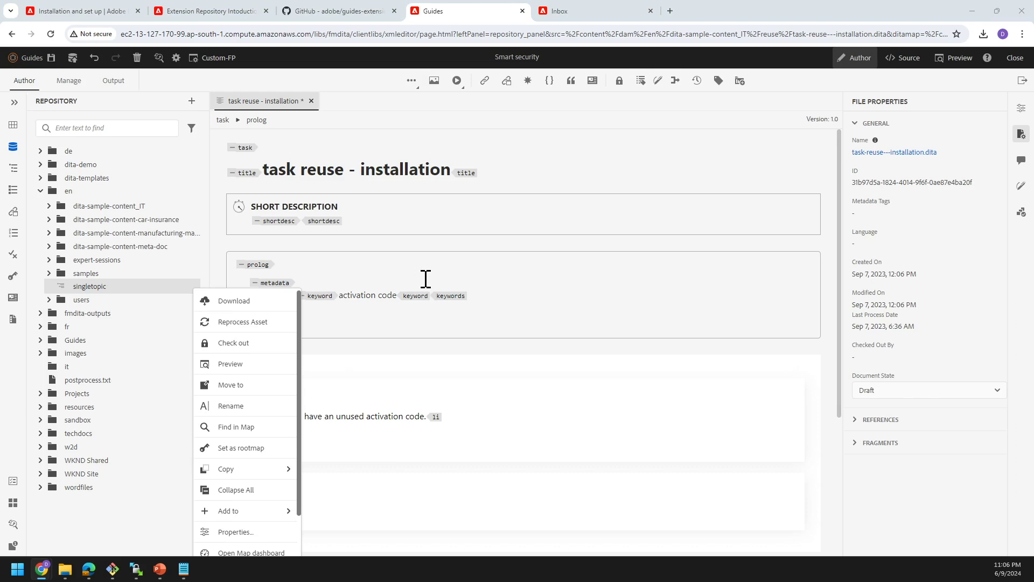
Return to the local documentation site in Edge and highlight the Customising Context Menus heading.
key("alt+Tab")
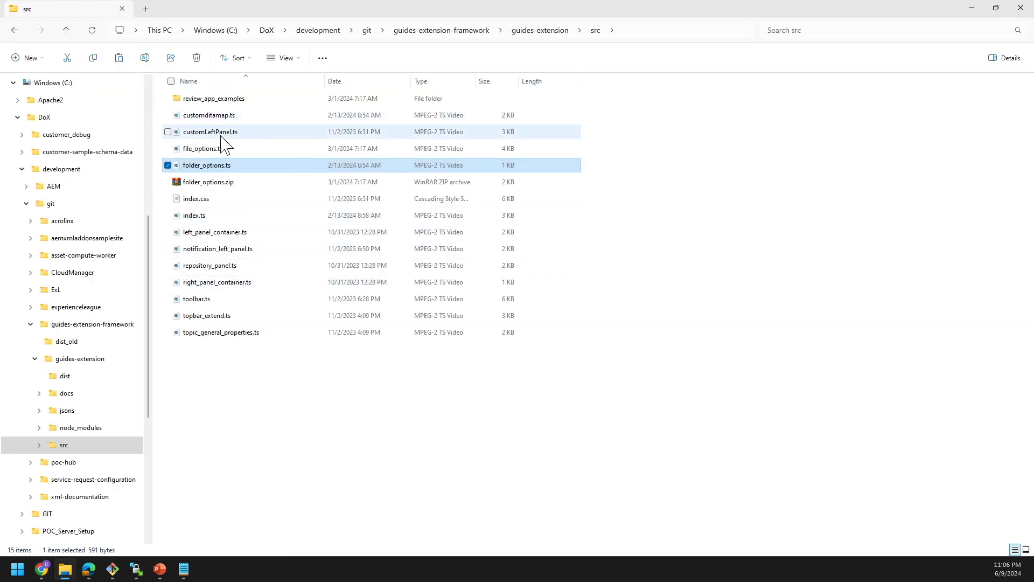
key("alt+Tab")
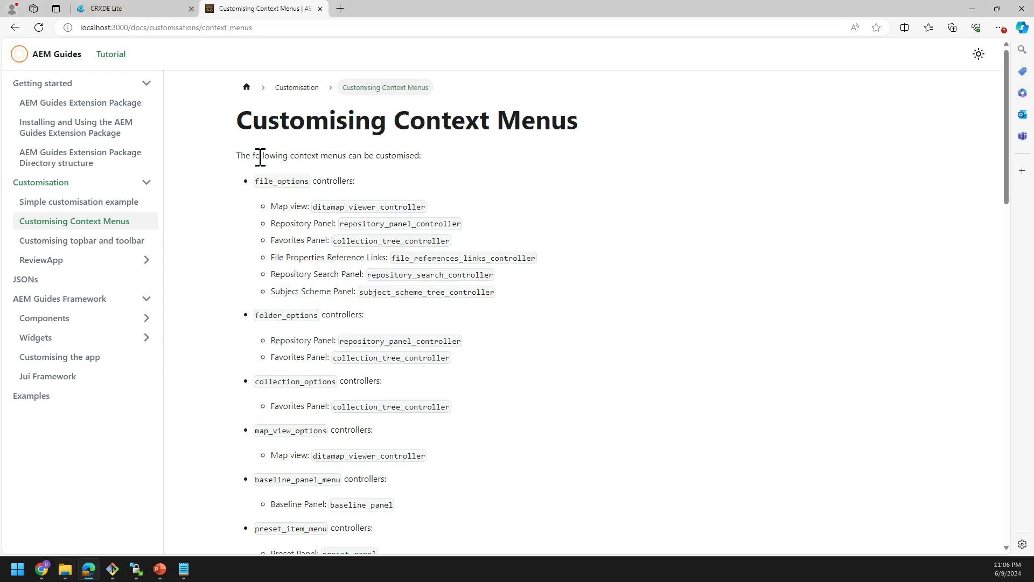
left_click_drag(238, 119, 591, 124)
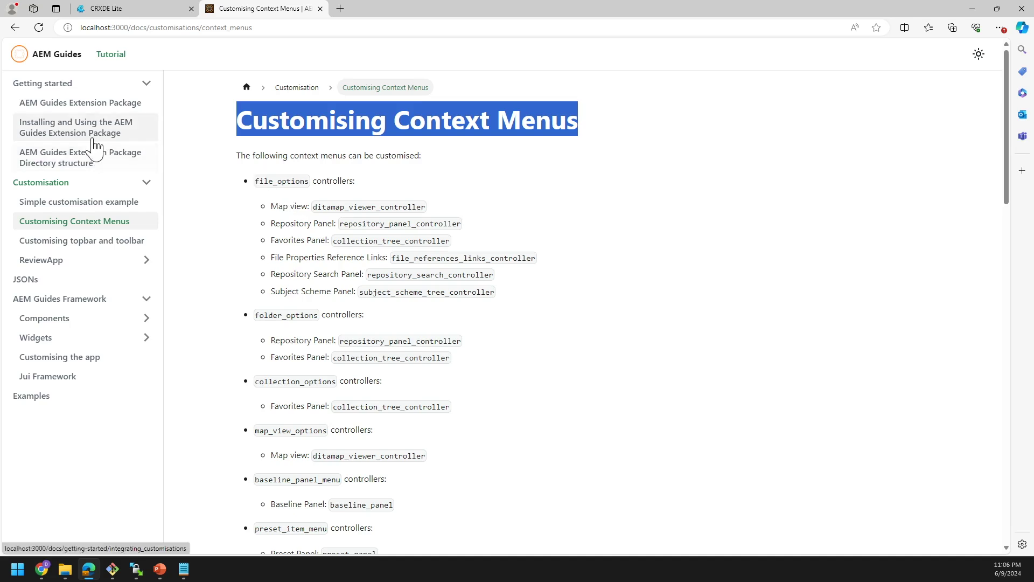
Review the documentation pages listing the customisable JSONs and explaining the Simple customisation example.
left_click(145, 338)
left_click(128, 279)
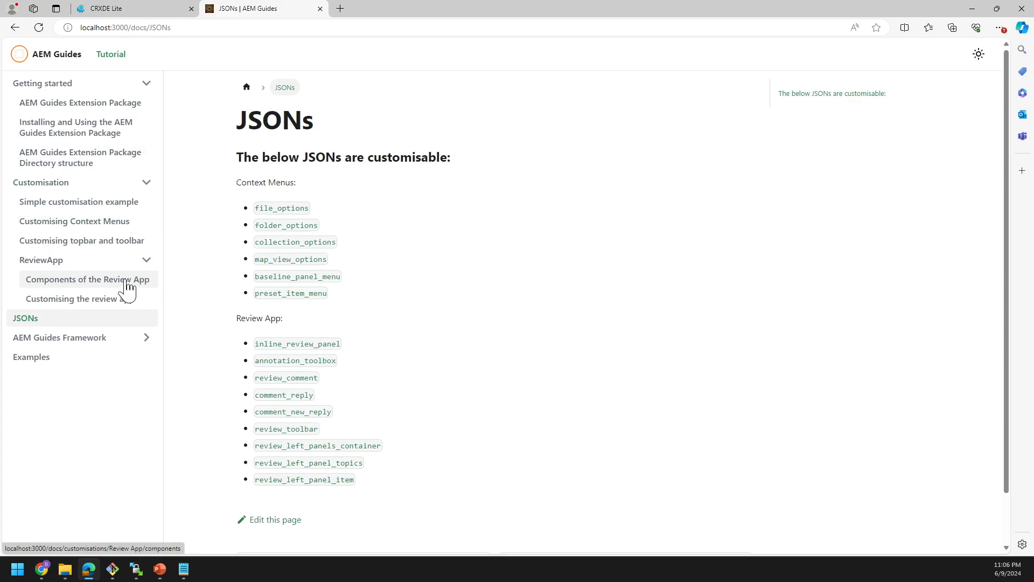
left_click(121, 206)
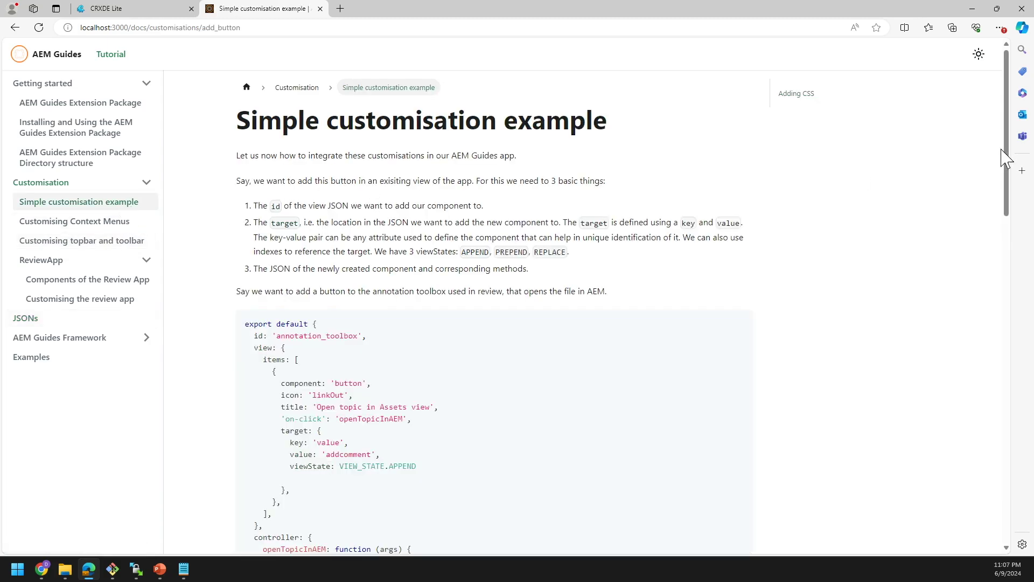
mouse_move(1006, 156)
left_mouse_down()
mouse_move(1018, 259)
mouse_move(1015, 444)
mouse_move(1008, 272)
mouse_move(909, 191)
left_mouse_up()
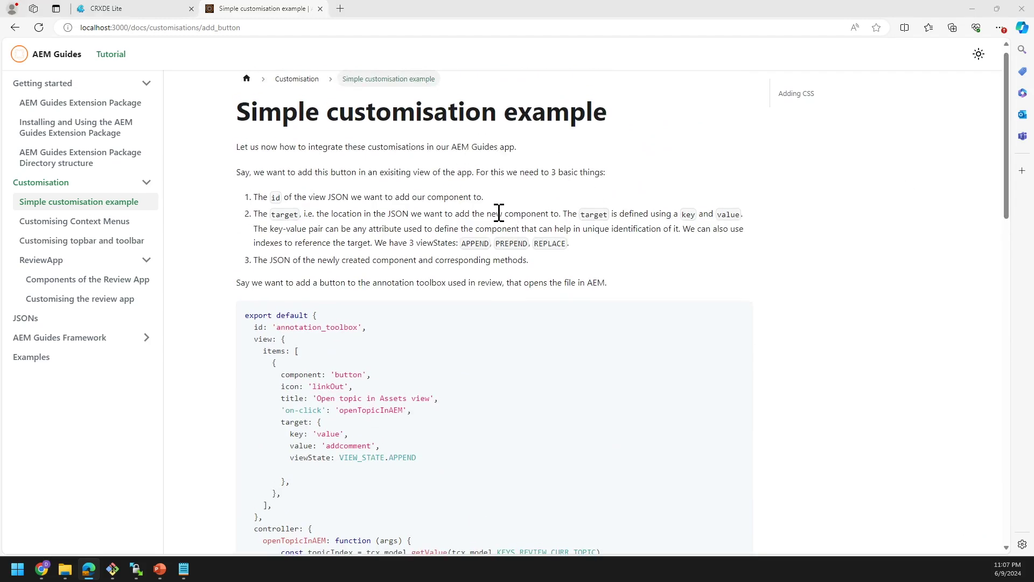
Switch to the src folder in File Explorer and open file_options.ts in Notepad.
key("alt+Tab")
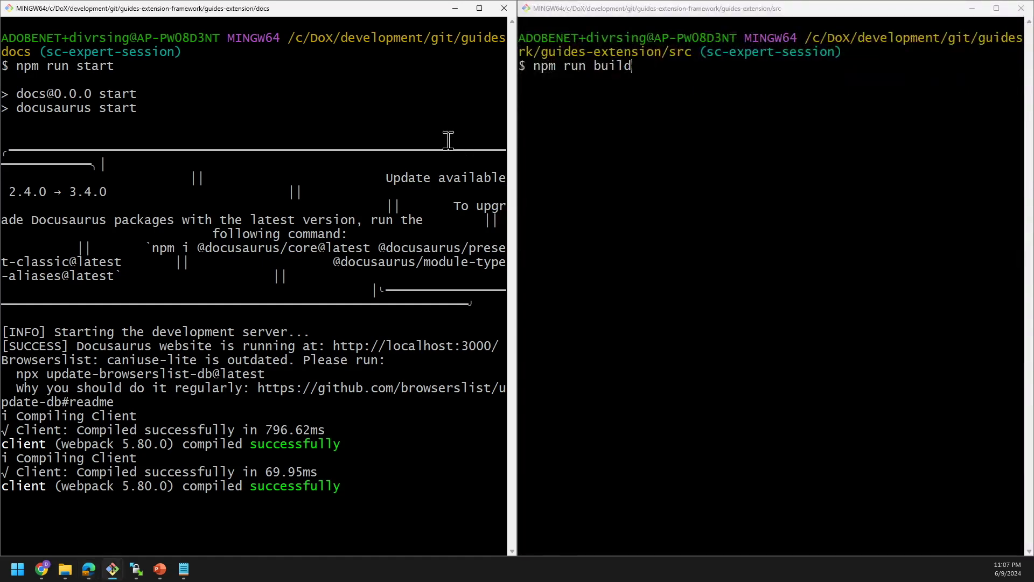
left_click(448, 140)
key("alt+Tab")
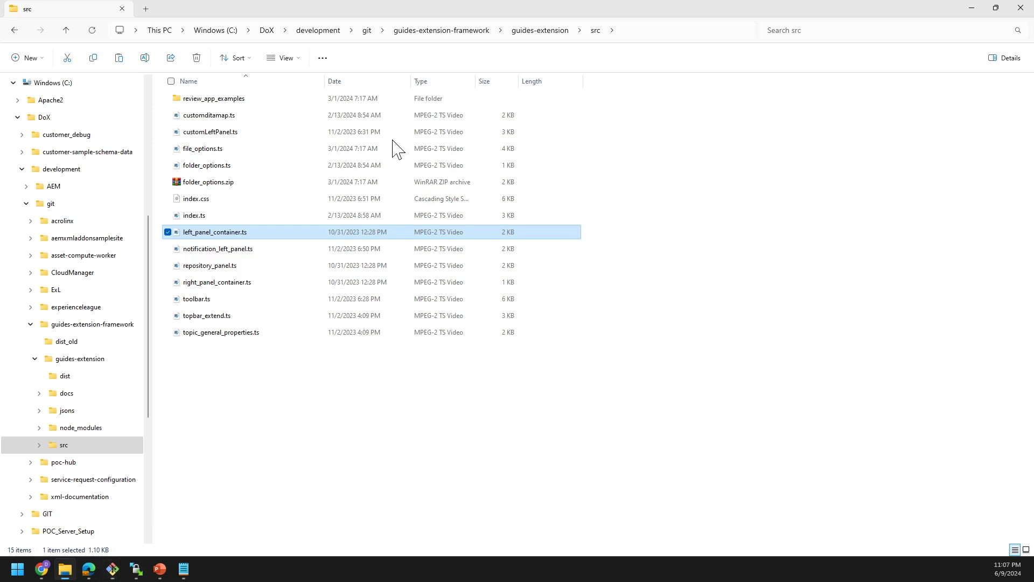
left_click(209, 167)
left_click(198, 149)
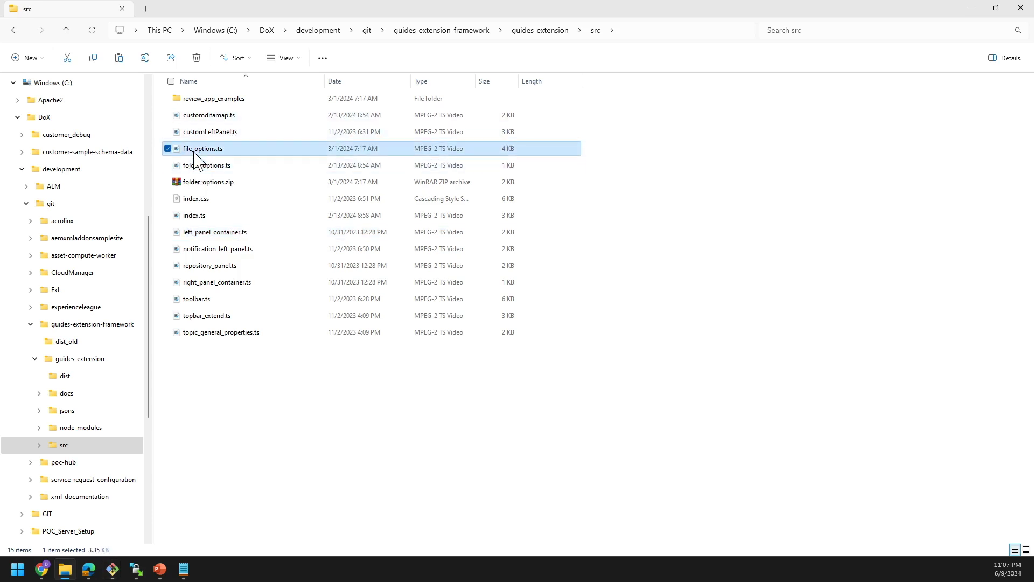
right_click(210, 159)
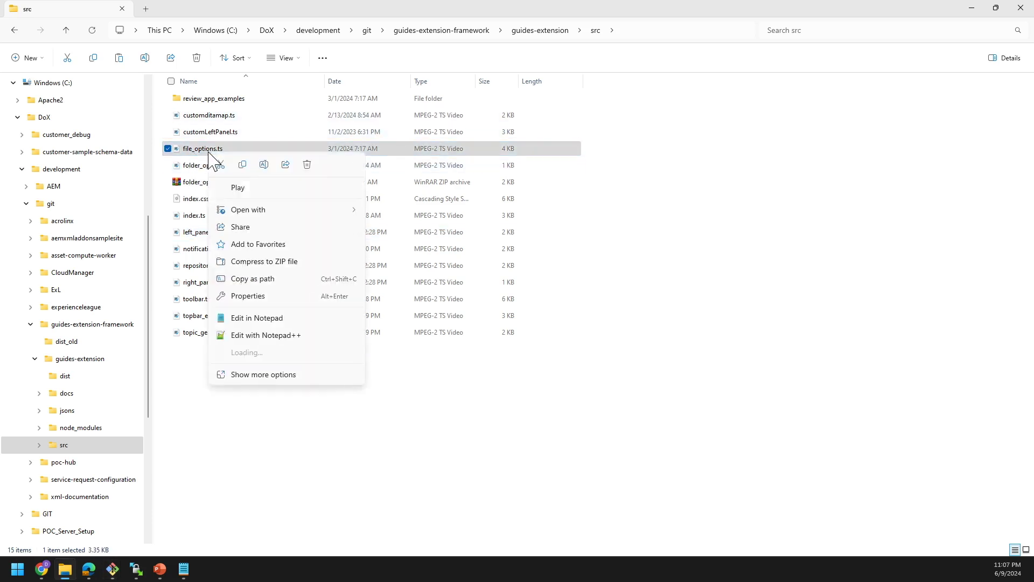
left_click(256, 318)
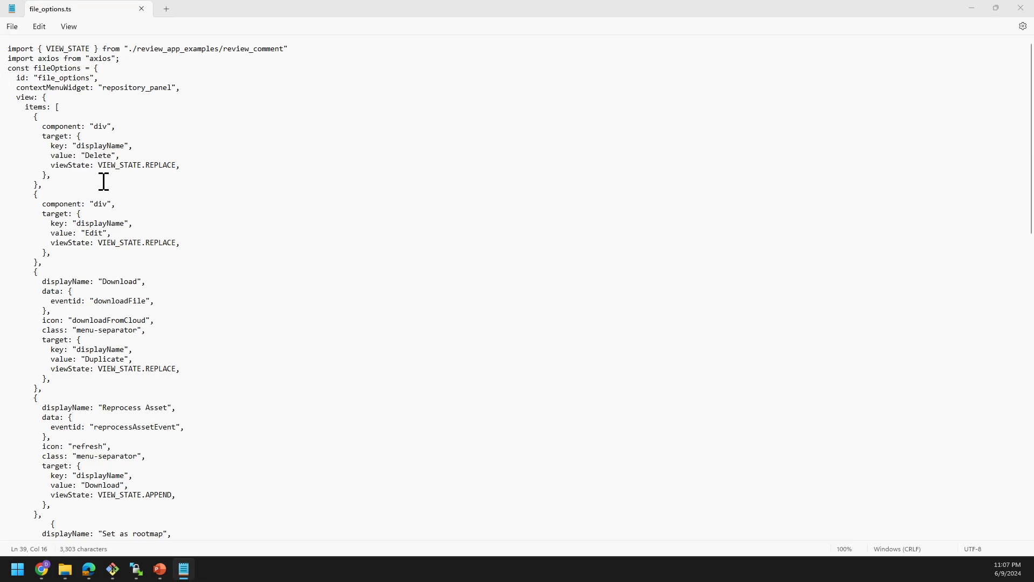
Compare singletopic's context menu options in the Guides editor with the Reprocess Asset definition in file_options.ts.
key("alt+Tab")
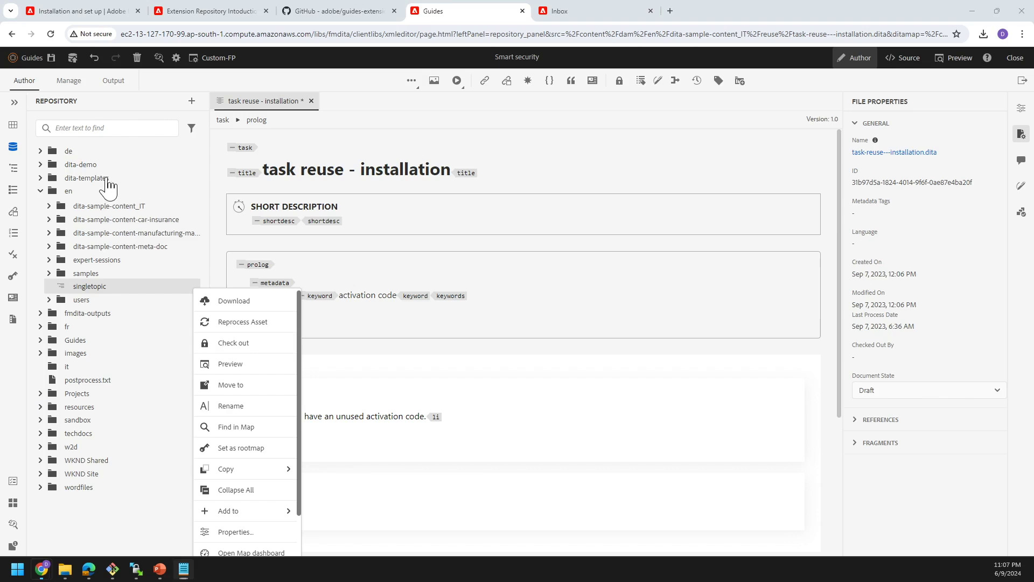
left_click(190, 288)
left_click(190, 288)
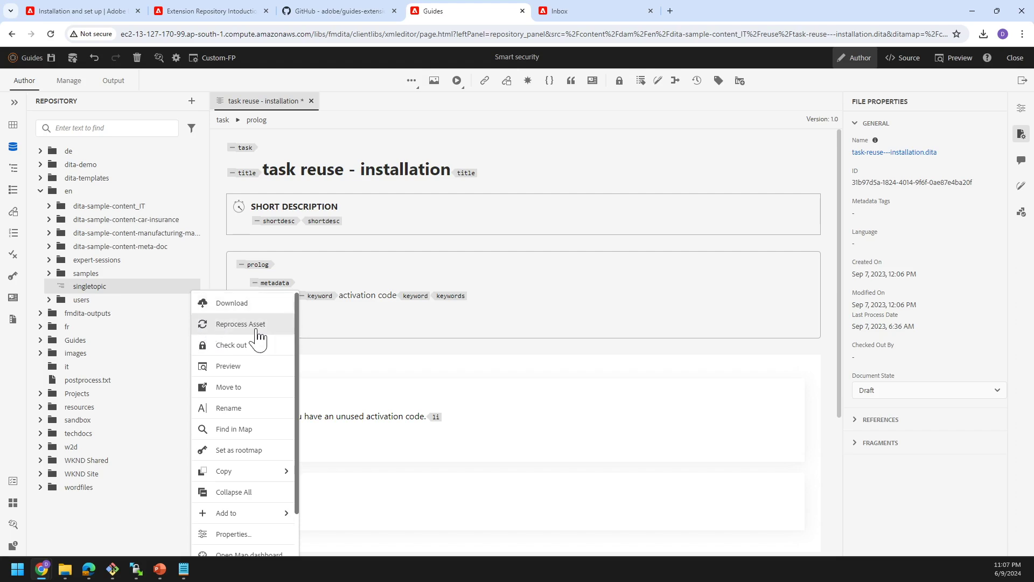
key("alt+Tab")
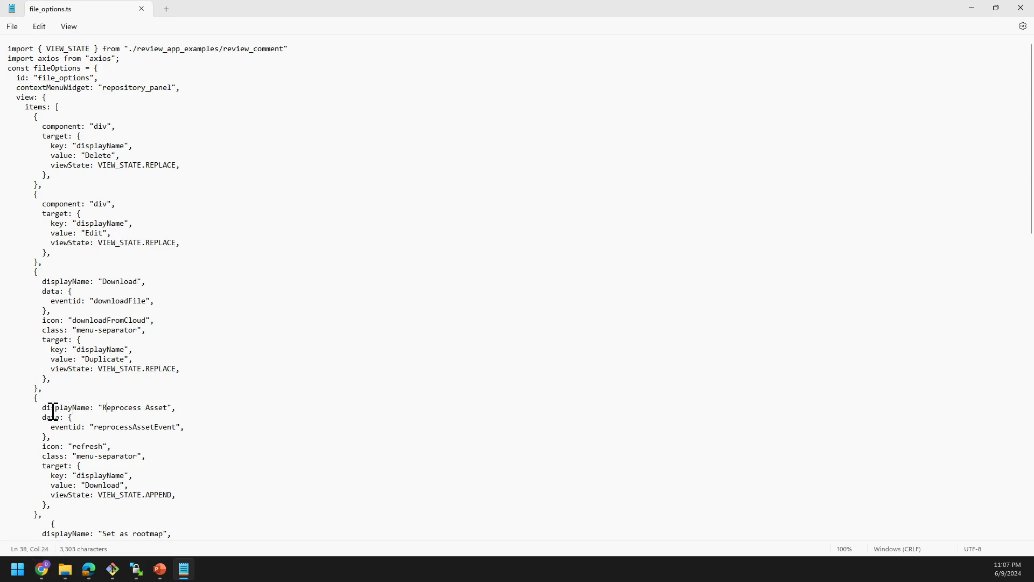
Change the Reprocess Asset option's displayName to "Reprocess Asset Changed" in file_options.ts.
left_click_drag(43, 409, 185, 413)
left_click(167, 409)
Switch to the Git Bash window in the guides-extension src directory and run npm run build.
key("alt+Tab")
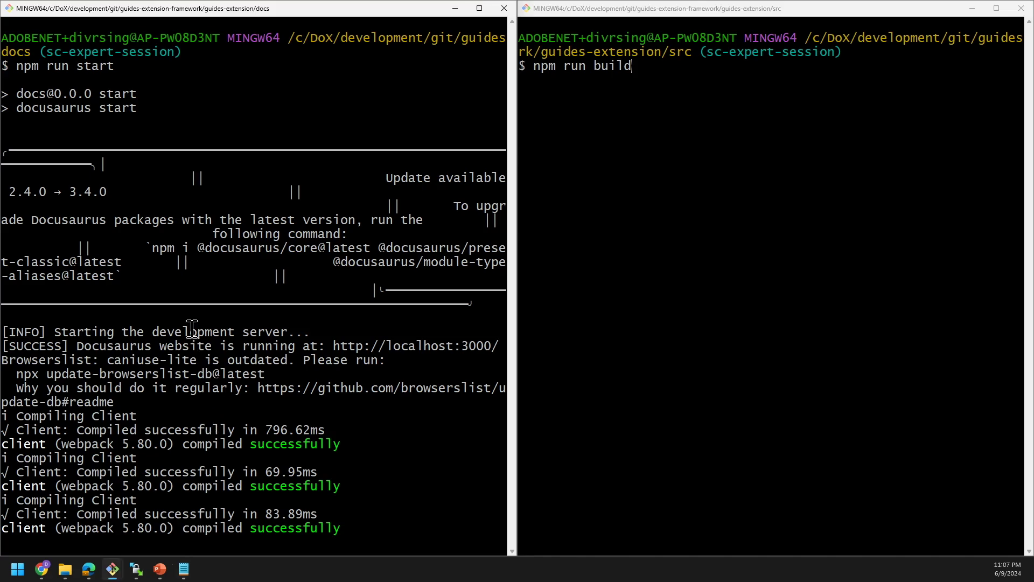
key("alt+Tab")
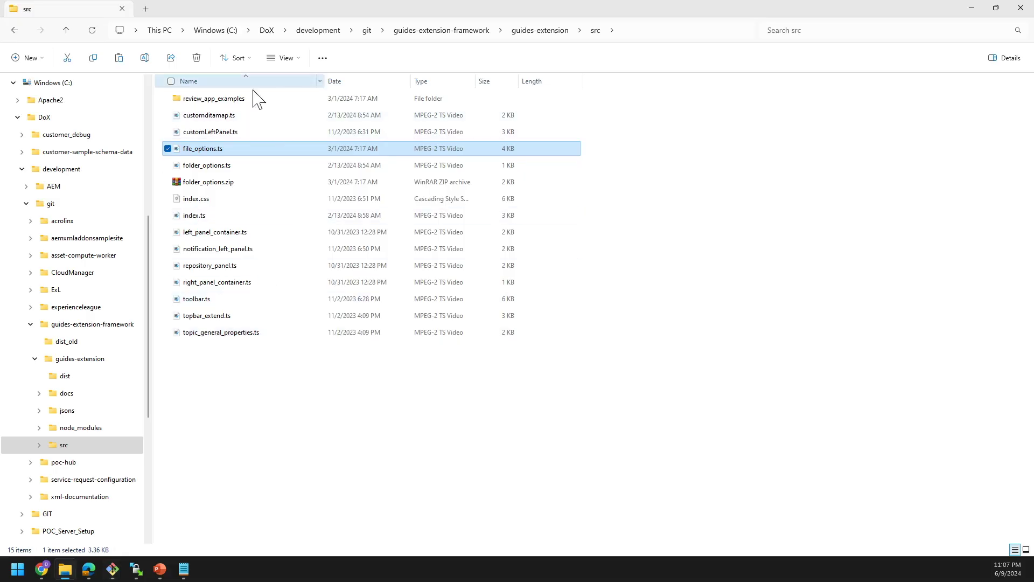
left_click(240, 369)
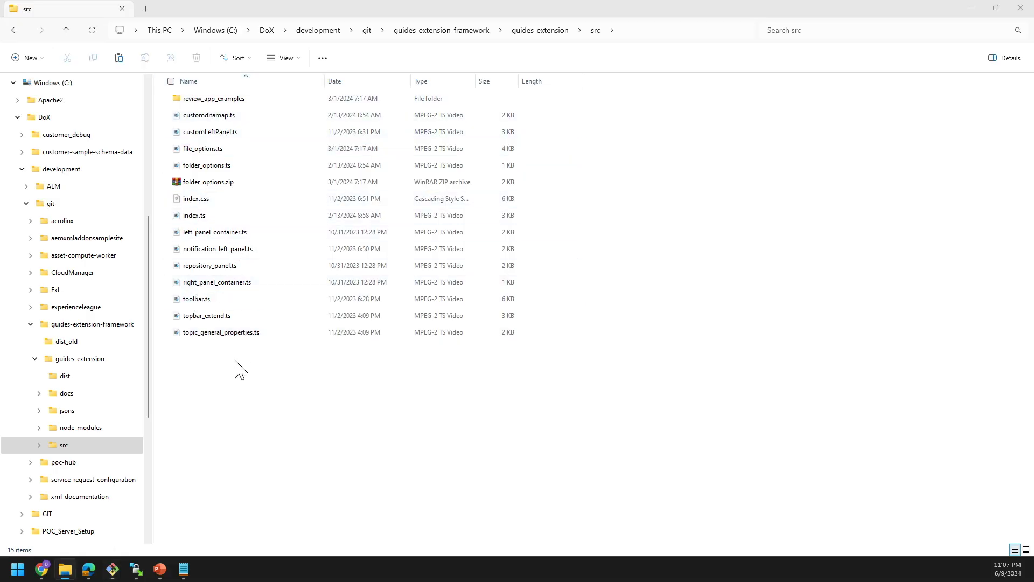
key("alt+Tab")
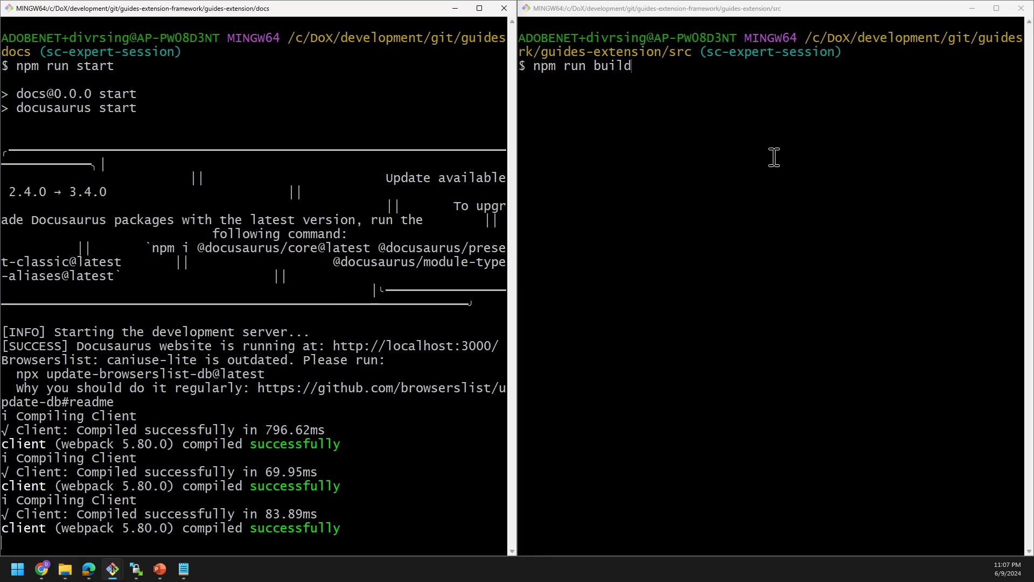
left_click(652, 12)
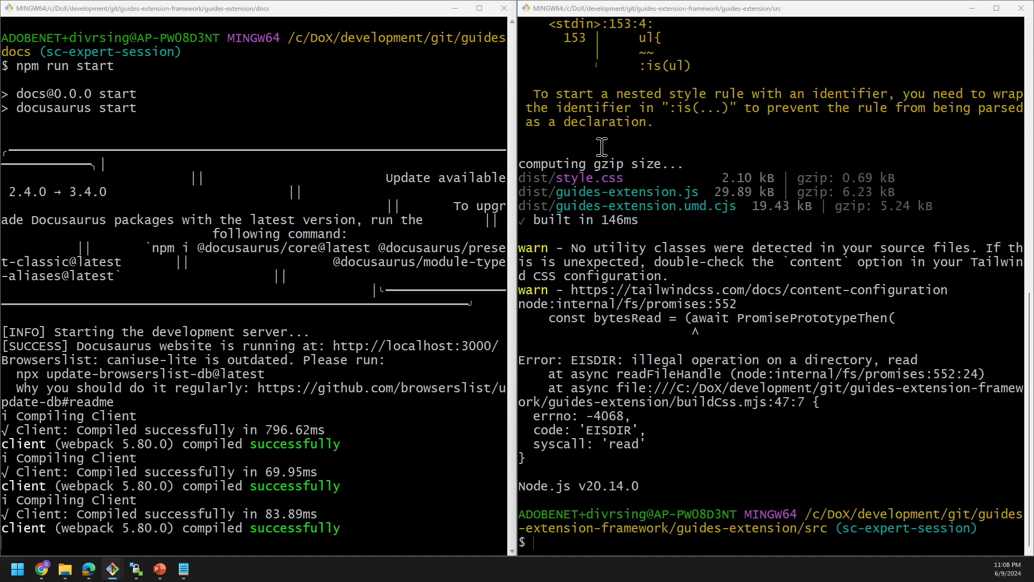
Return to File Explorer and open the dist folder of guides-extension to examine the built files.
key("alt+Tab")
left_click(540, 31)
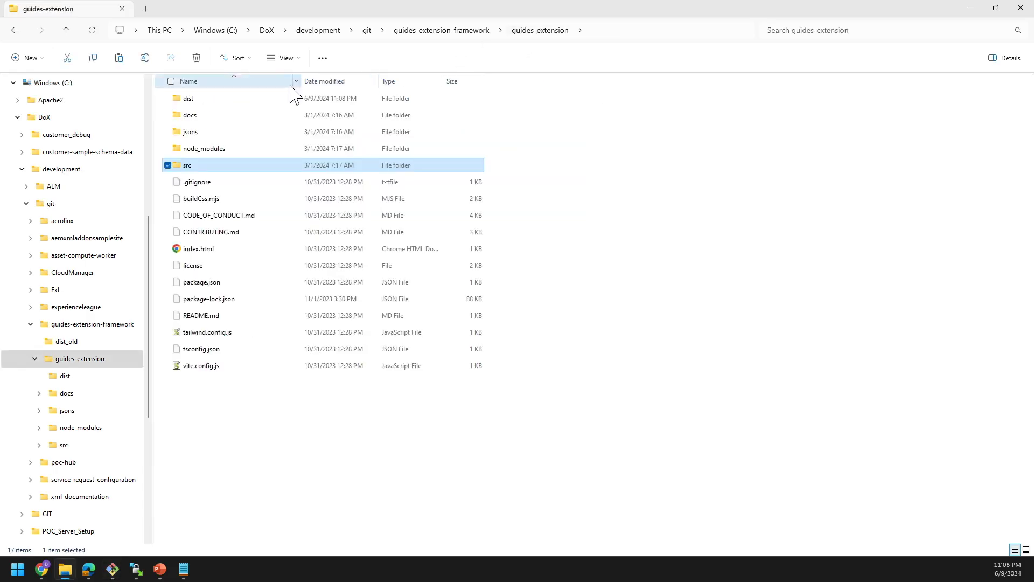
double_click(196, 102)
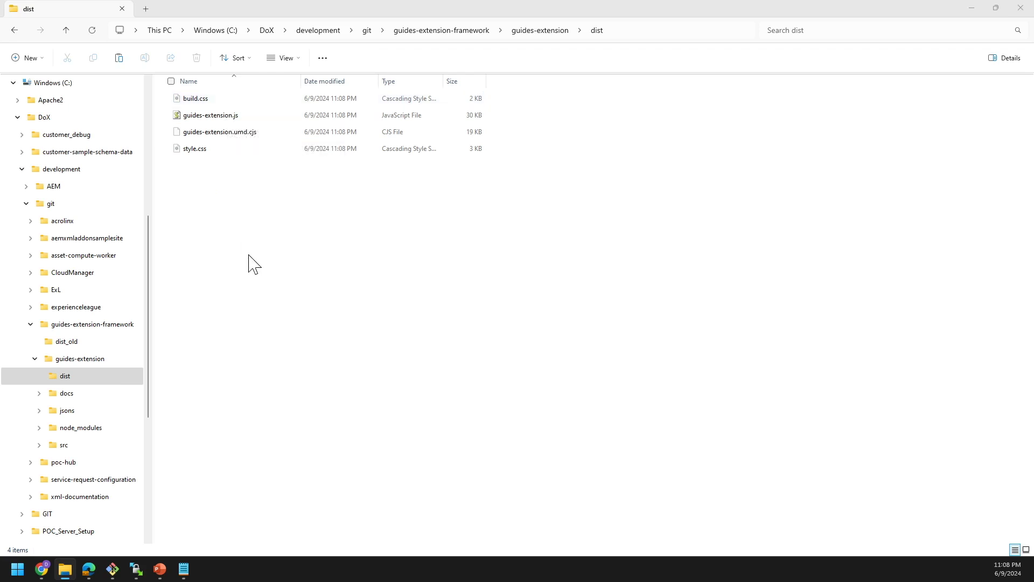
Switch to CRXDE Lite in Edge and expand the guides-extension folder under /apps/fmditacustom/clientlibs.
key("alt+Tab")
left_click(153, 15)
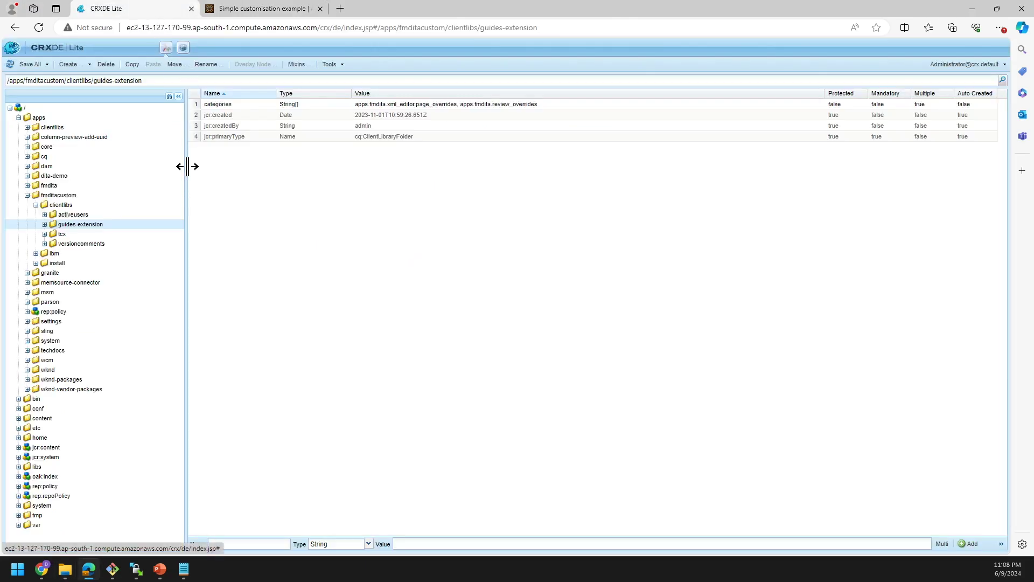
left_click(67, 205)
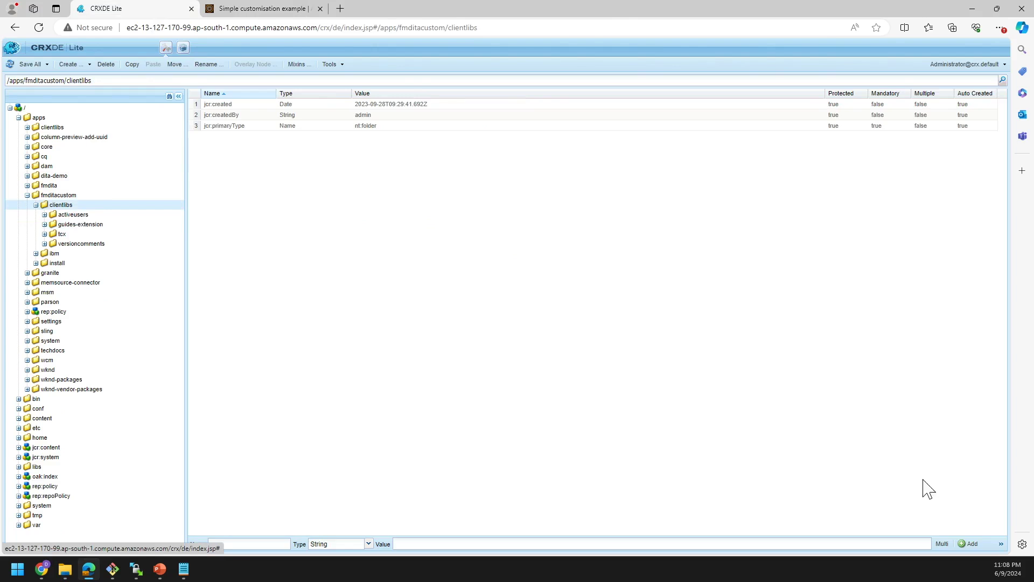
left_click(1001, 543)
left_click(921, 529)
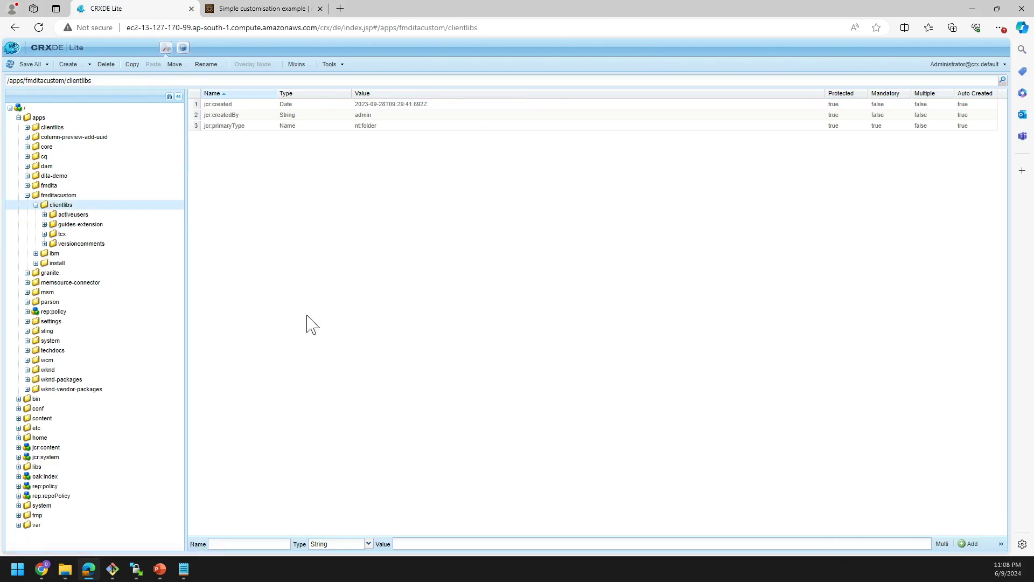
double_click(69, 225)
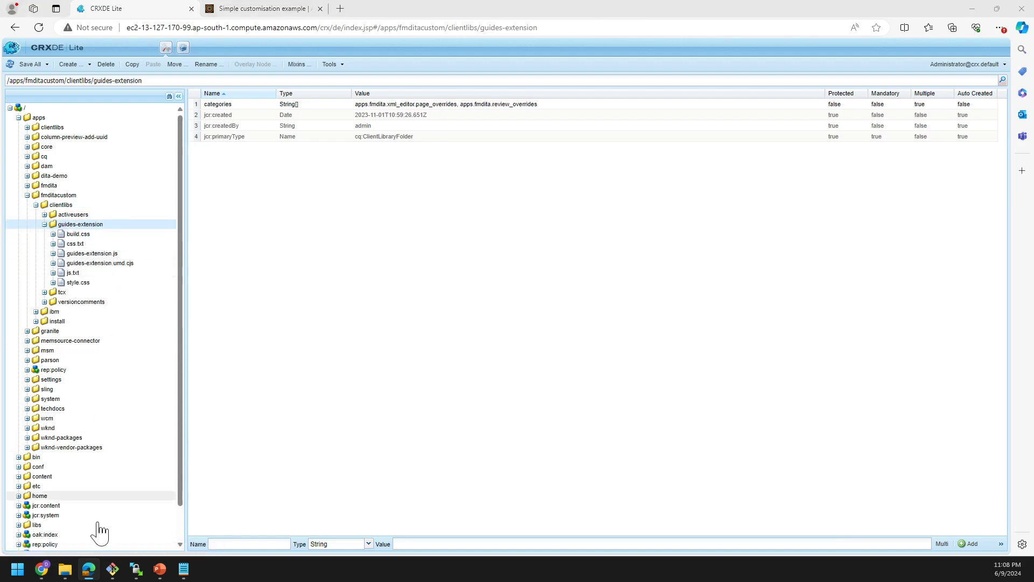
Switch to WinSCP and upload build.css, guides-extension.js, guides-extension.umd.cjs and style.css from dist to /apps/fmditacustom/clientlibs/guides-extension.
left_click(136, 570)
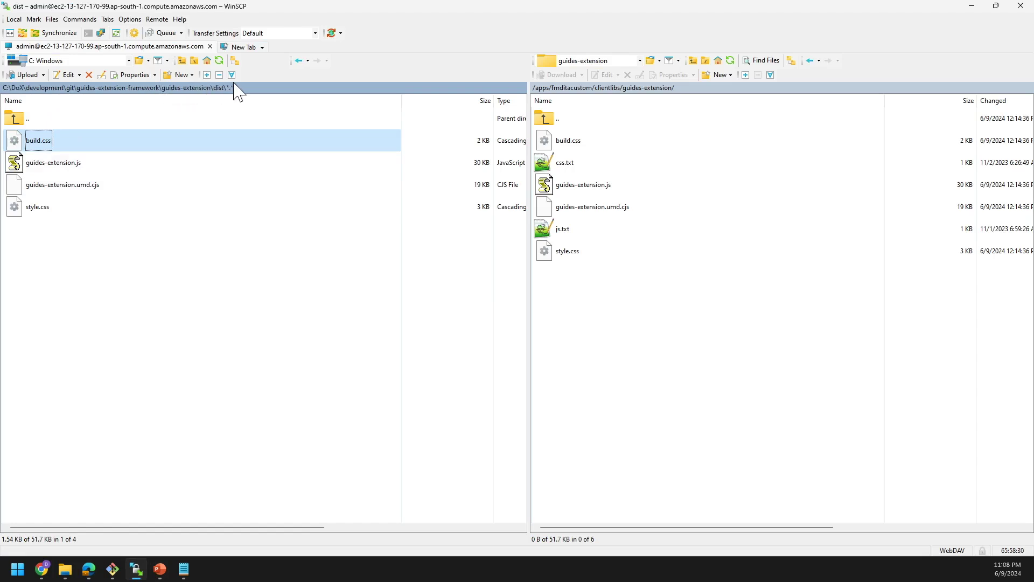
left_click(26, 141)
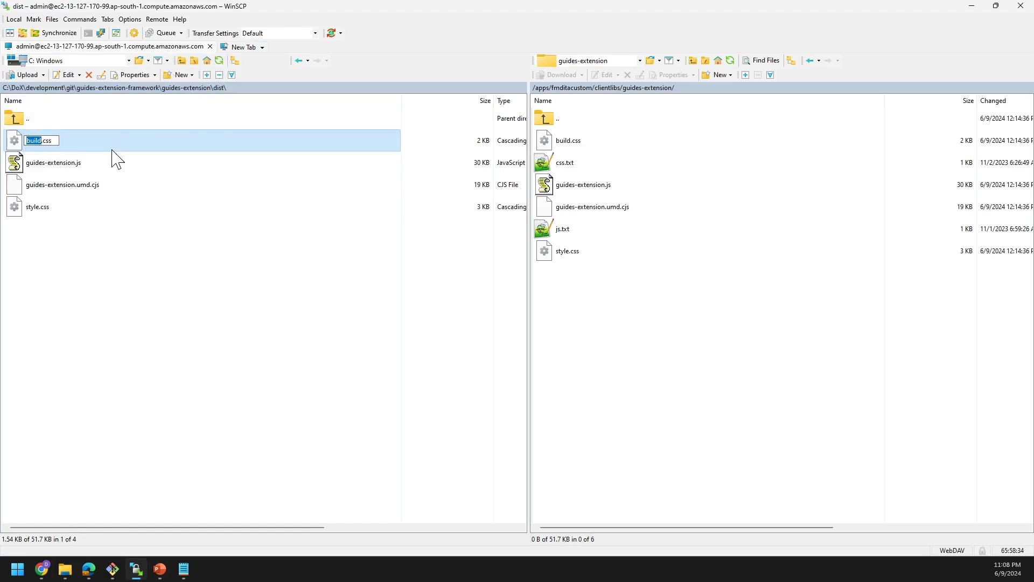
key("Escape")
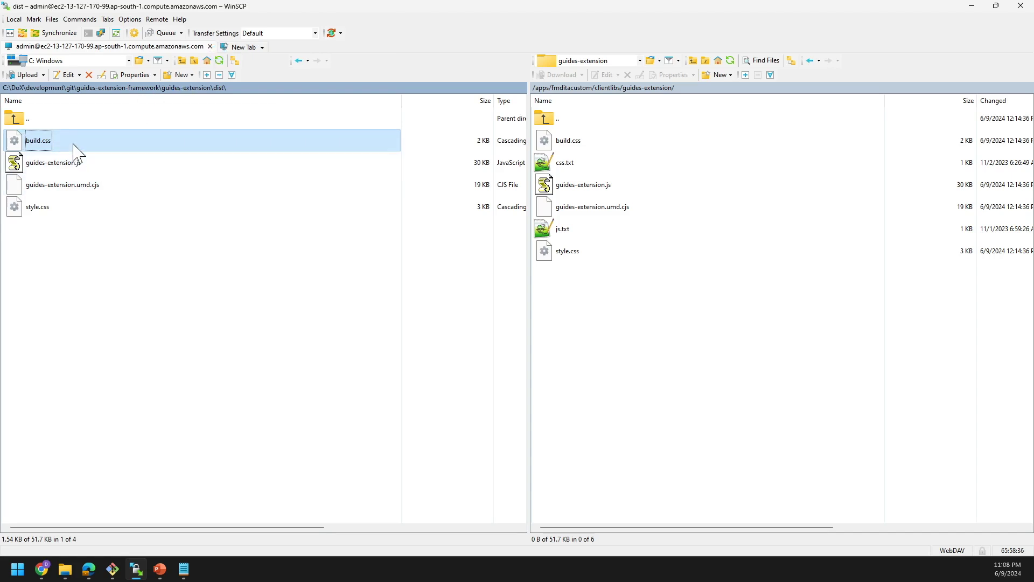
left_click(74, 214, "shift")
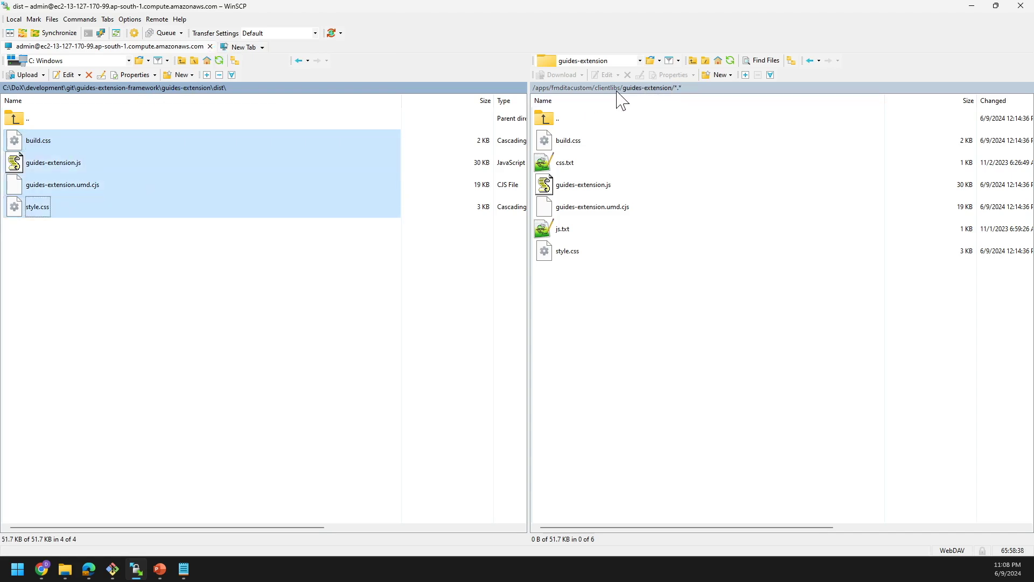
left_click_drag(168, 208, 660, 363)
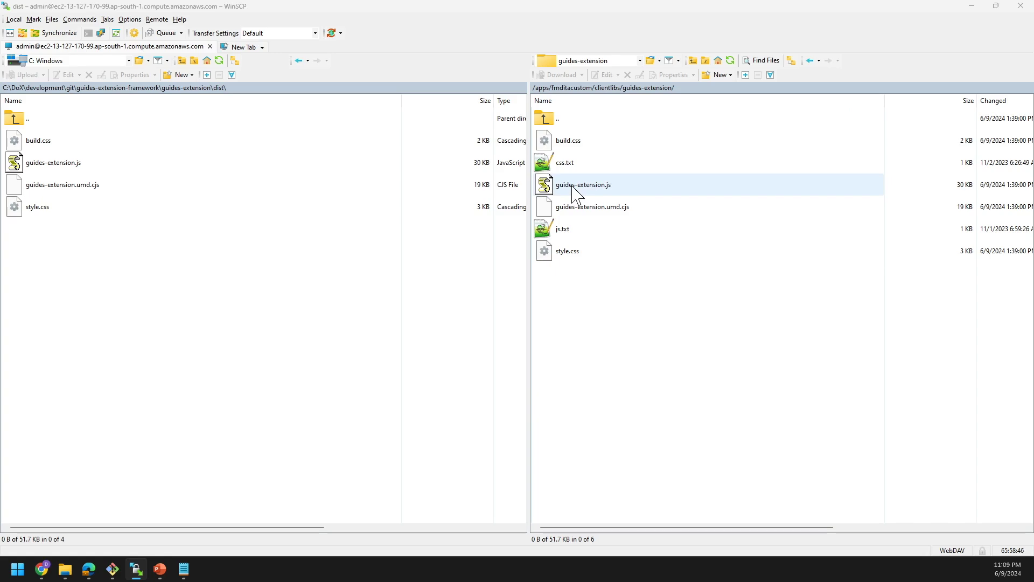
Reload the Guides editor in Chrome and show the context menu options of "task reuse - installation" in the repository.
key("alt+Tab")
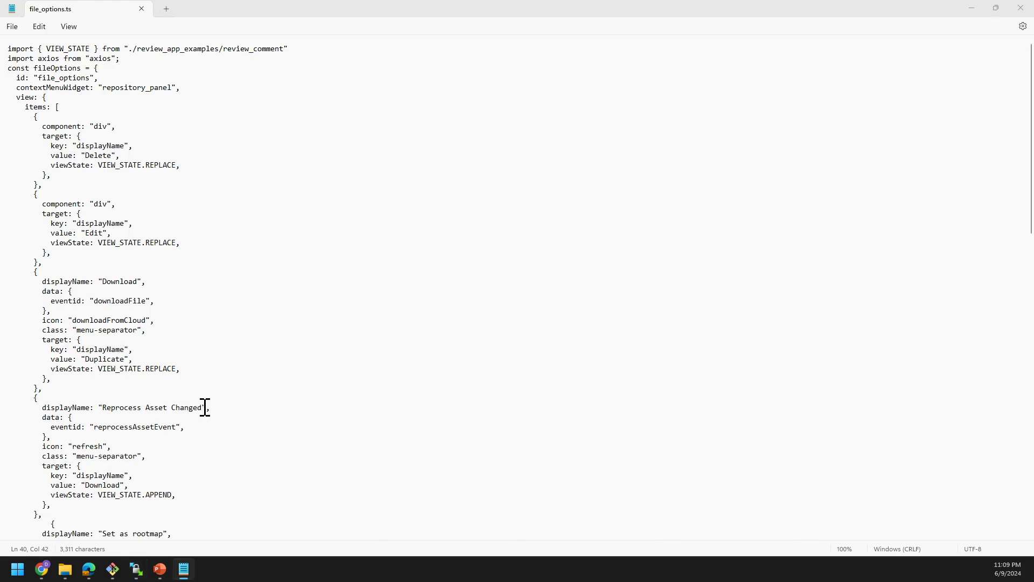
key("alt+Tab")
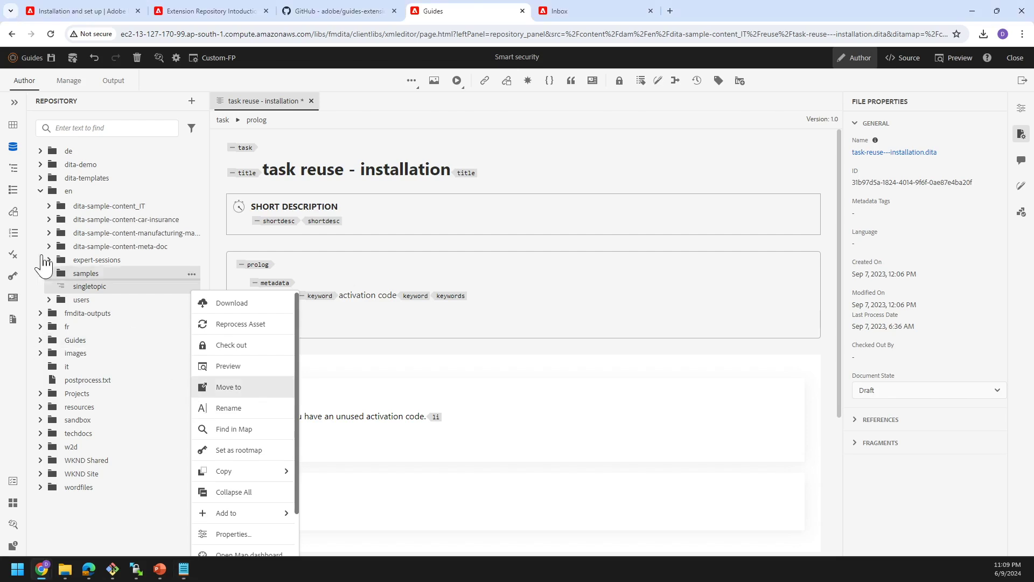
left_click(52, 35)
left_click(560, 101)
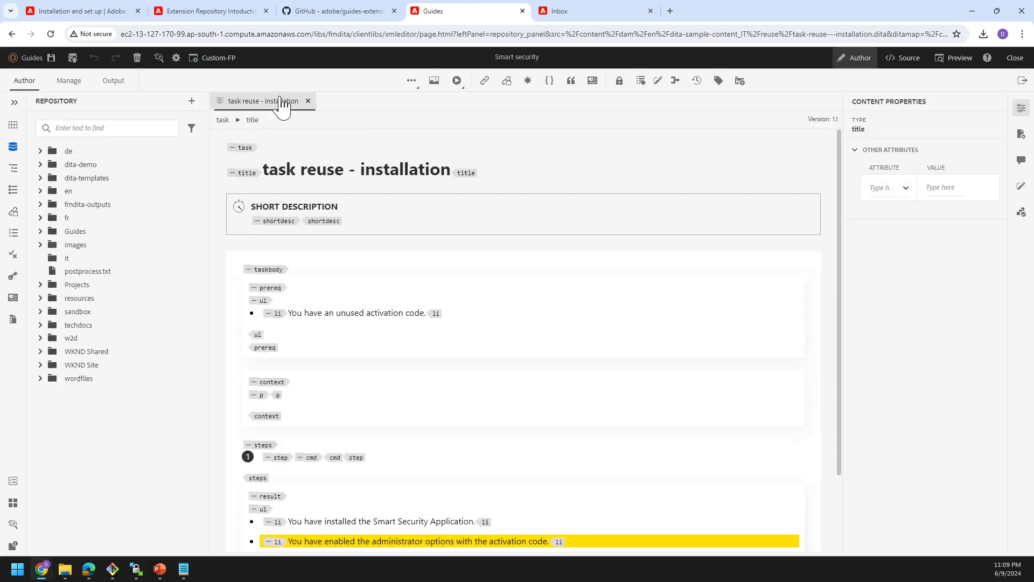
right_click(281, 102)
left_click(401, 173)
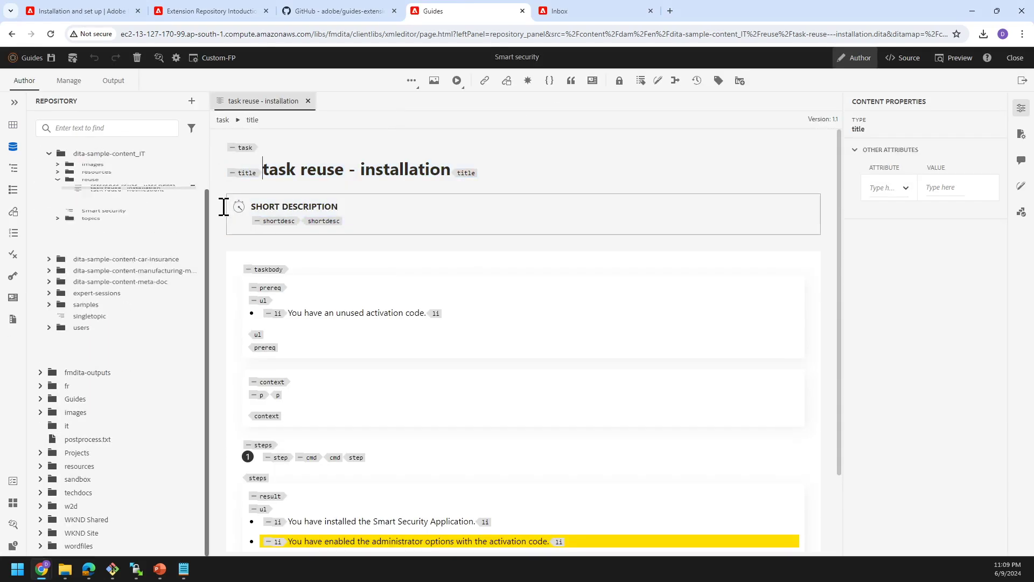
left_click(187, 225)
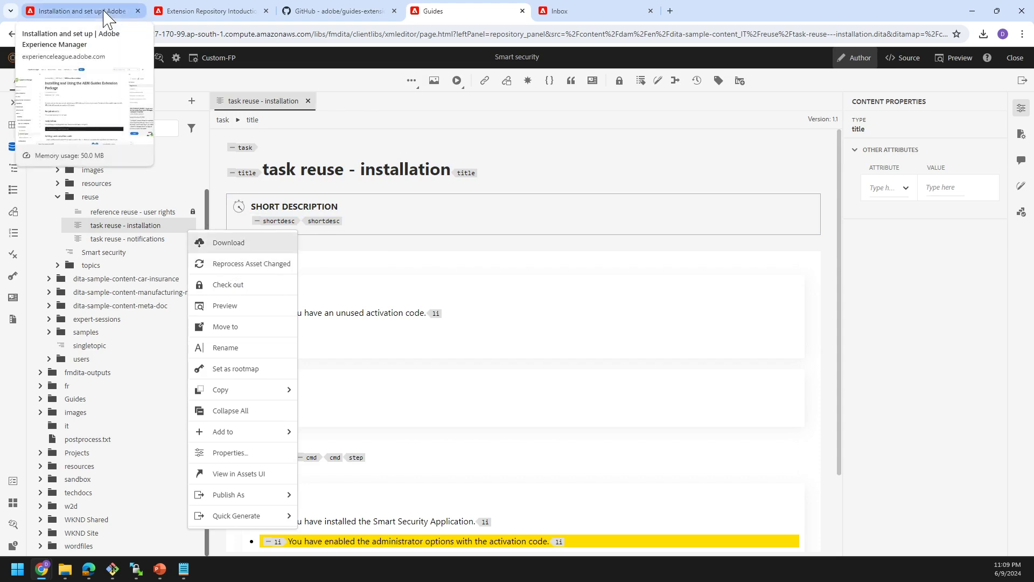
Review the Experience League installation guide and extension repository intro, expand Customisations and AEM Guides Framework, and open Basic Customisations.
left_click(107, 18)
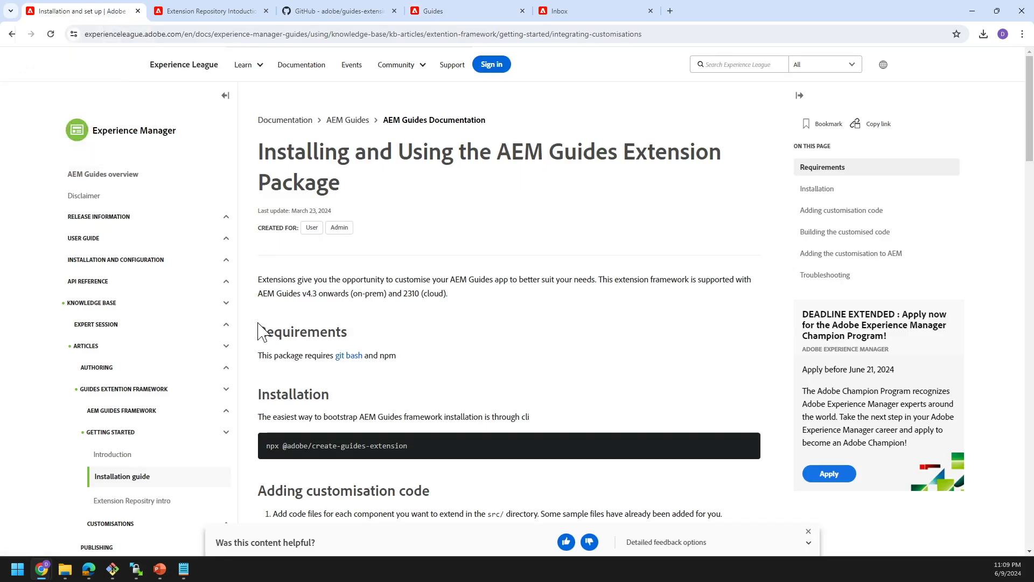
left_click(227, 522)
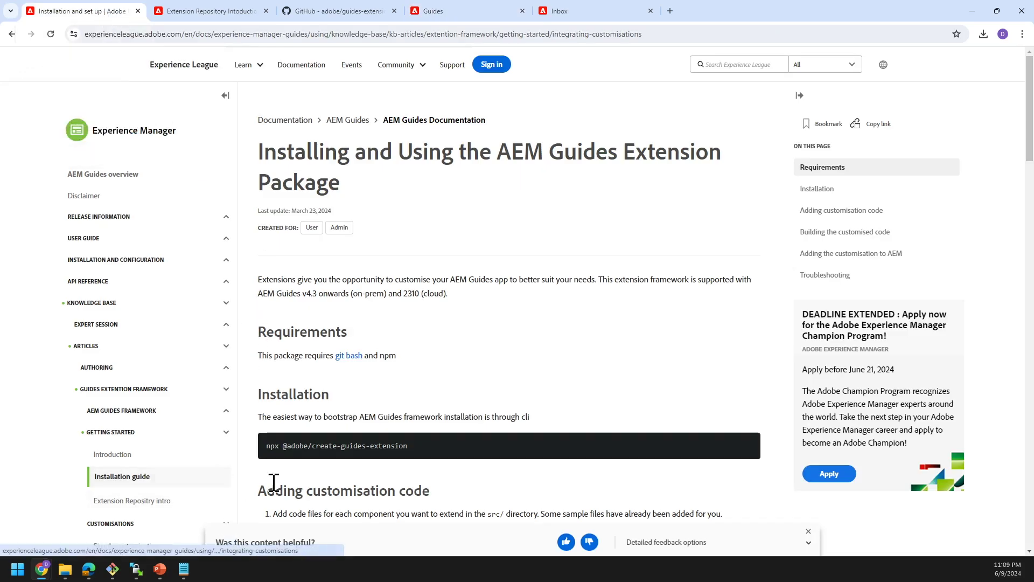
left_click_drag(1030, 151, 1030, 219)
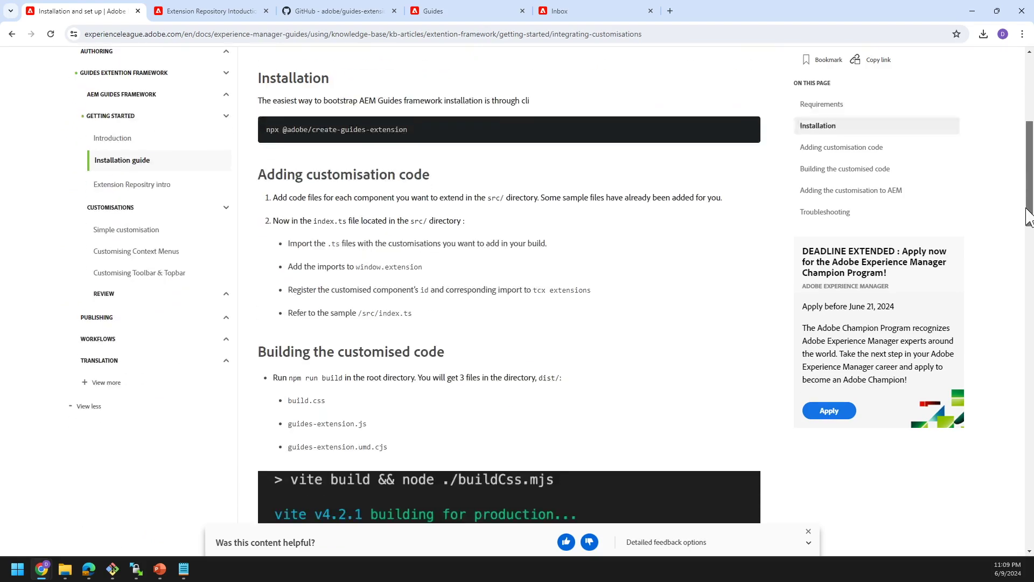
left_click(131, 184)
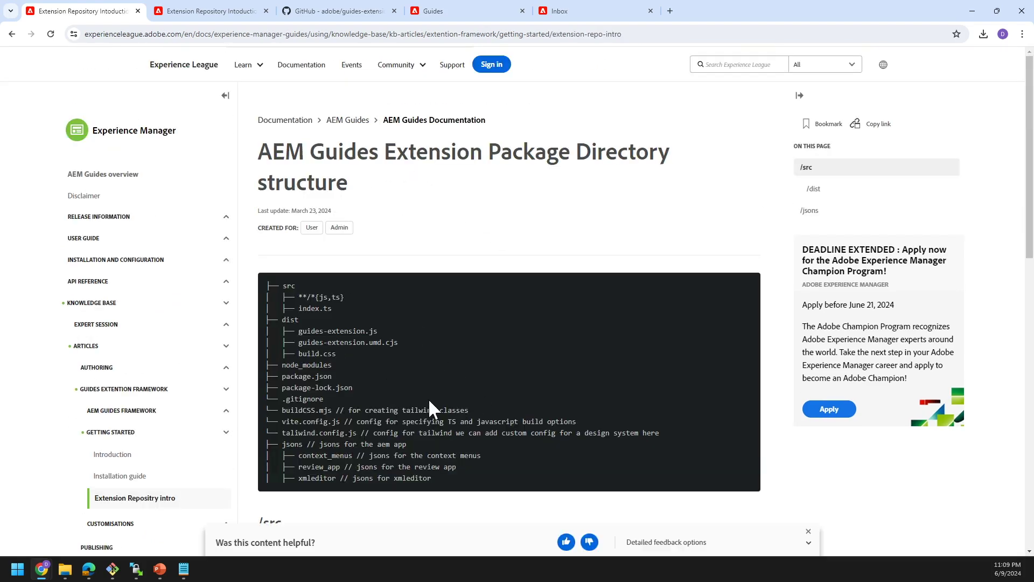
left_click_drag(1030, 183, 1030, 271)
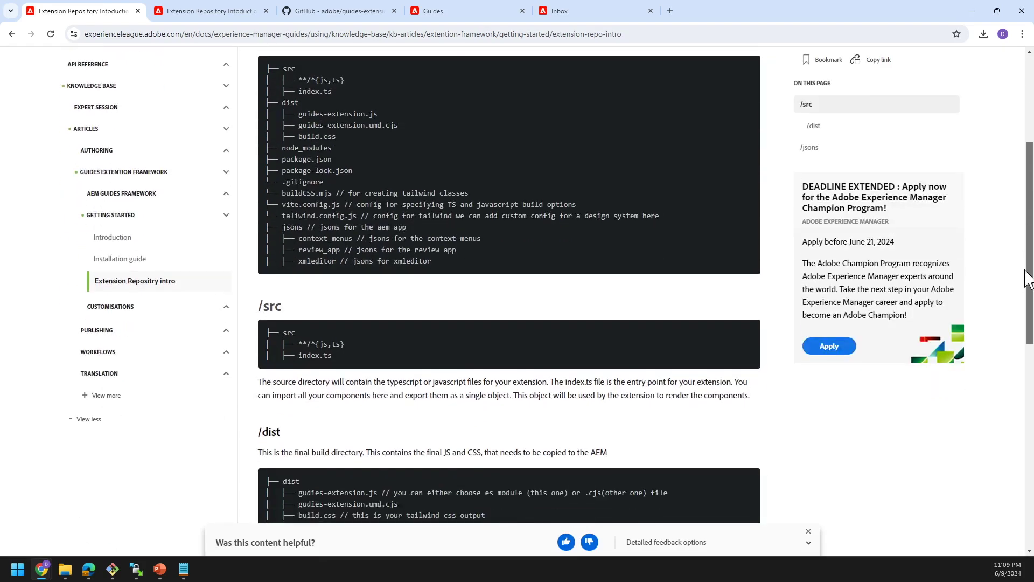
left_click(215, 307)
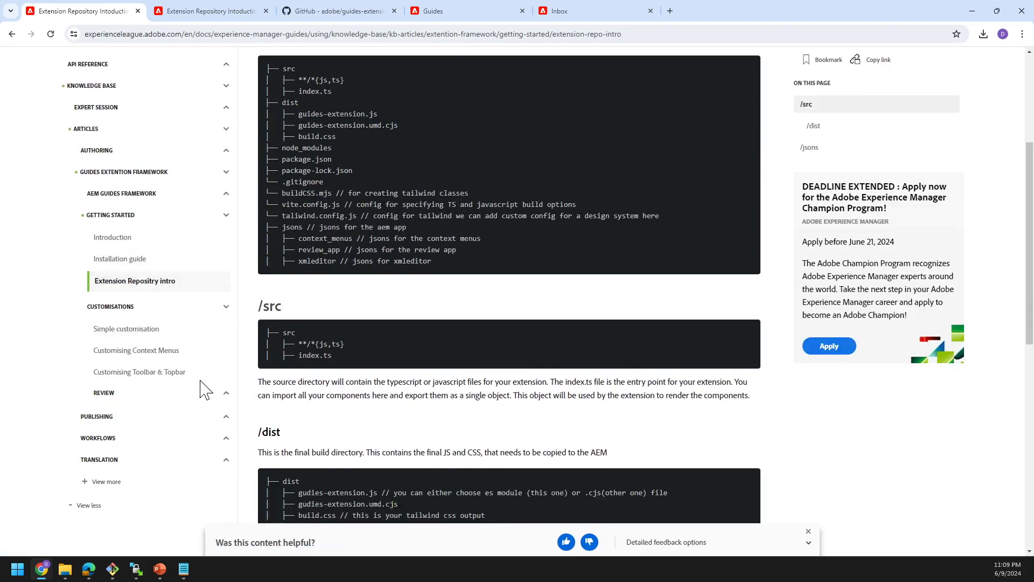
left_click(227, 194)
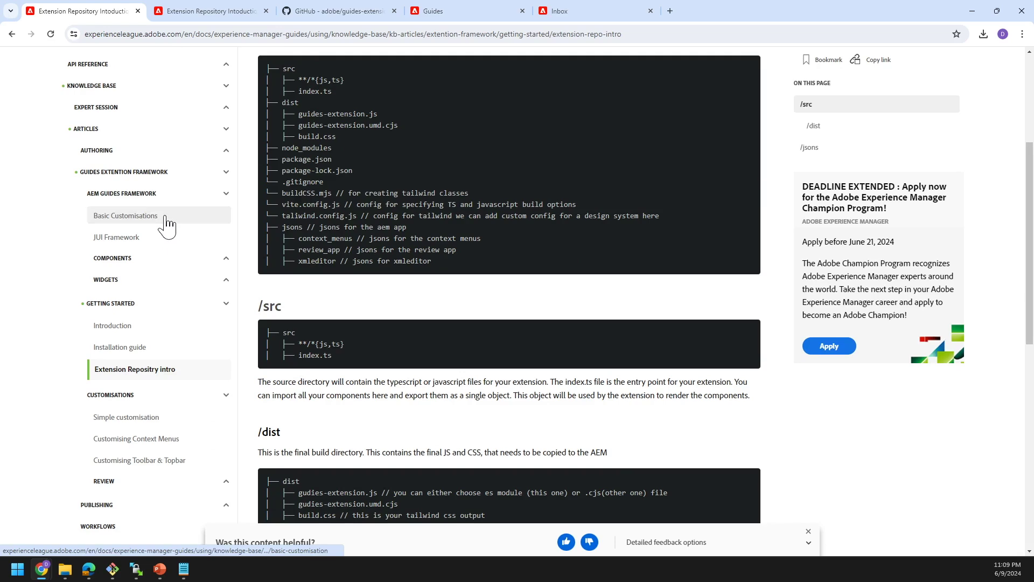
left_click(210, 218)
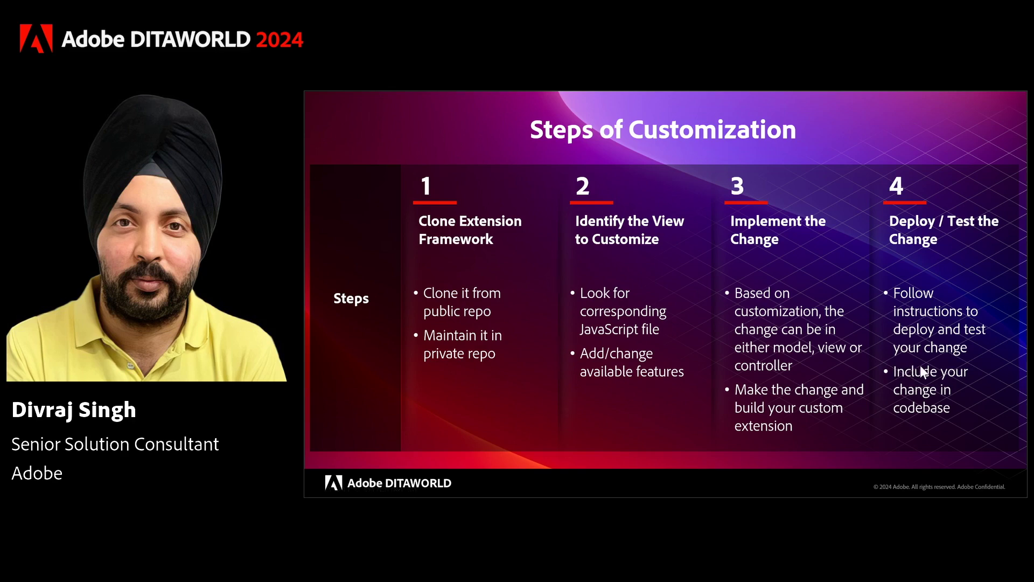
Return to the Guides editor and examine its help resources, including the Experience Manager Guides community page.
key("alt+Tab")
left_click(601, 99)
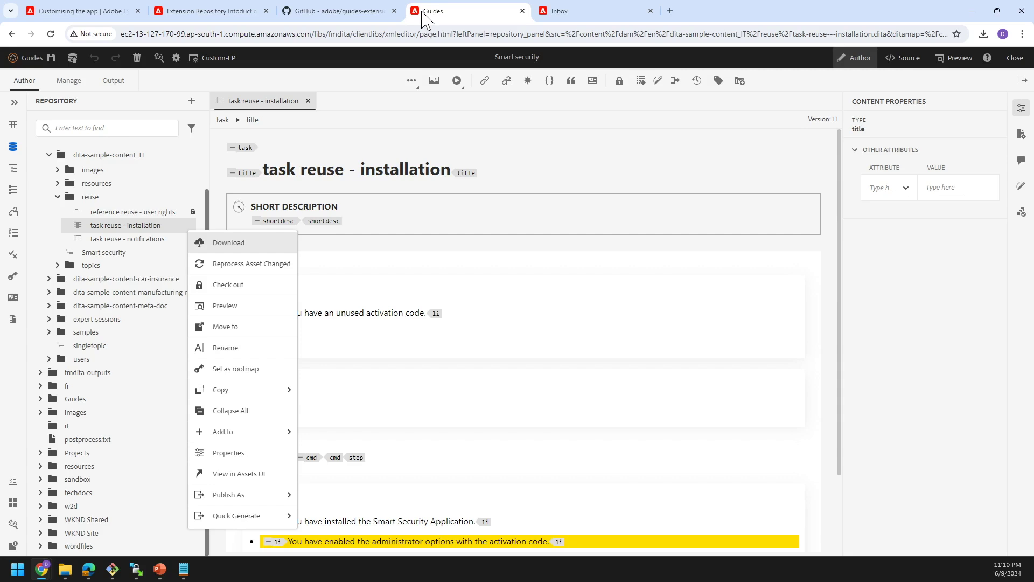
left_click(319, 84)
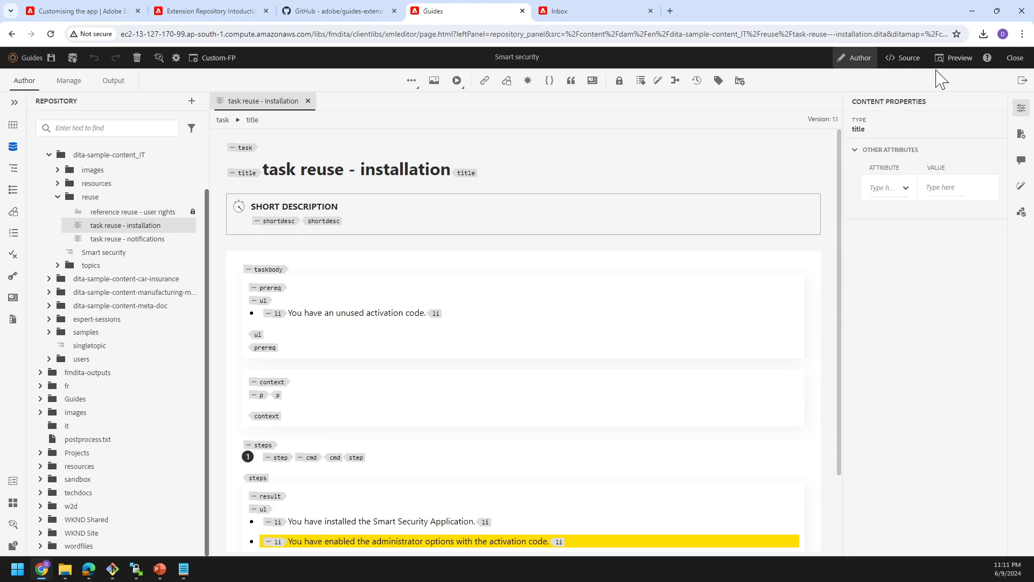
left_click(988, 59)
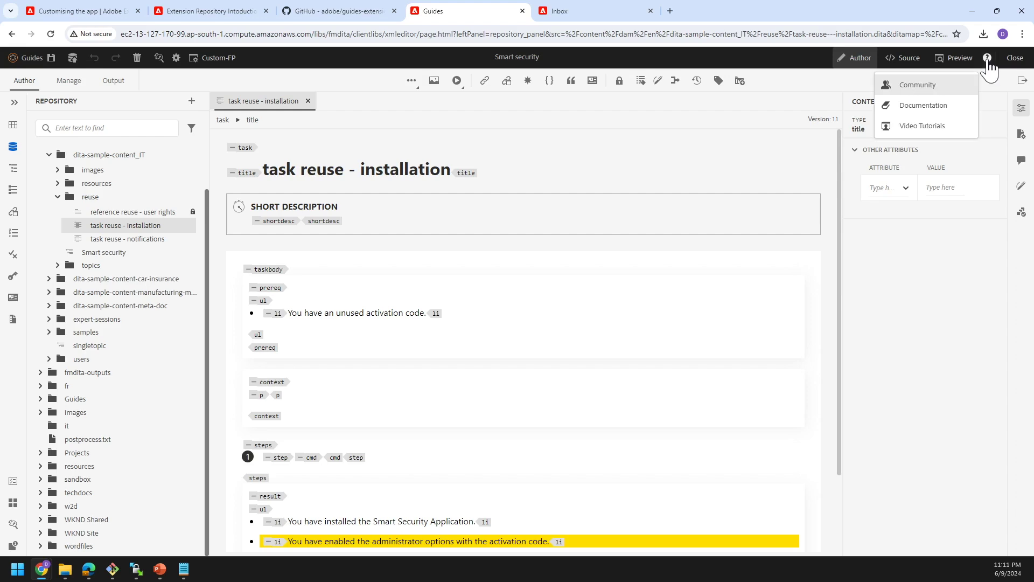
left_click(918, 88)
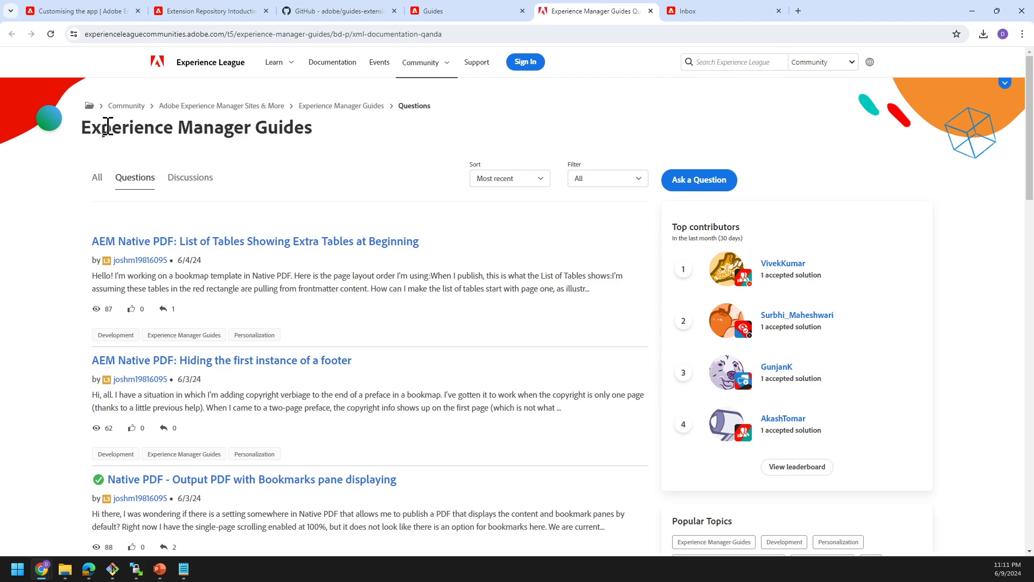
left_click(429, 13)
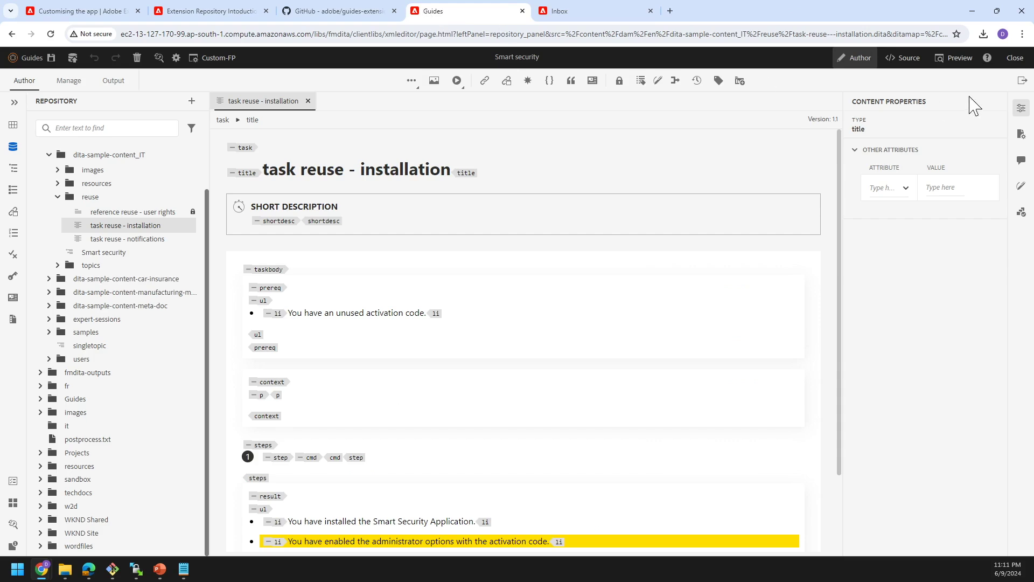
left_click(987, 57)
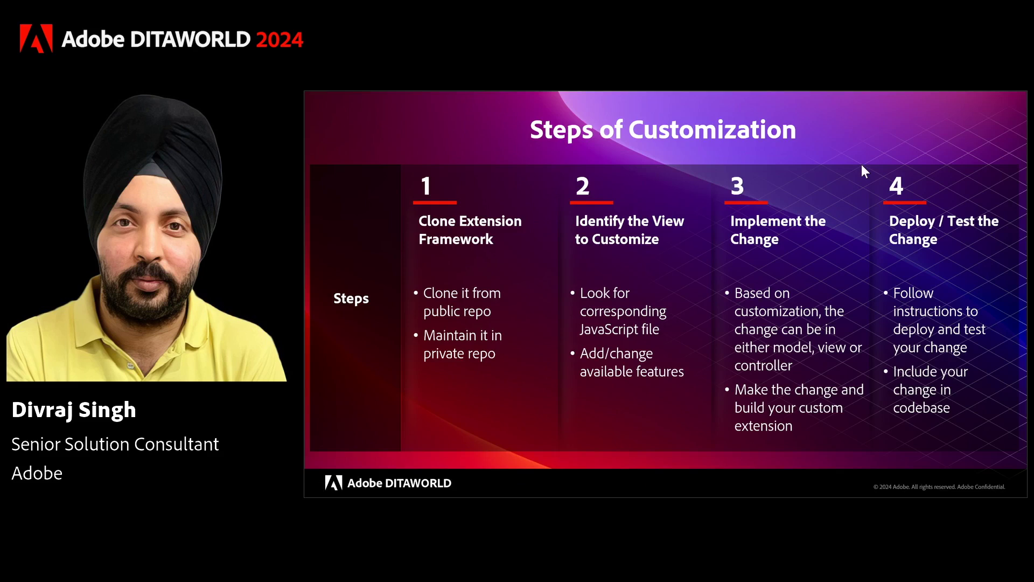
key("Right")
key("Right")
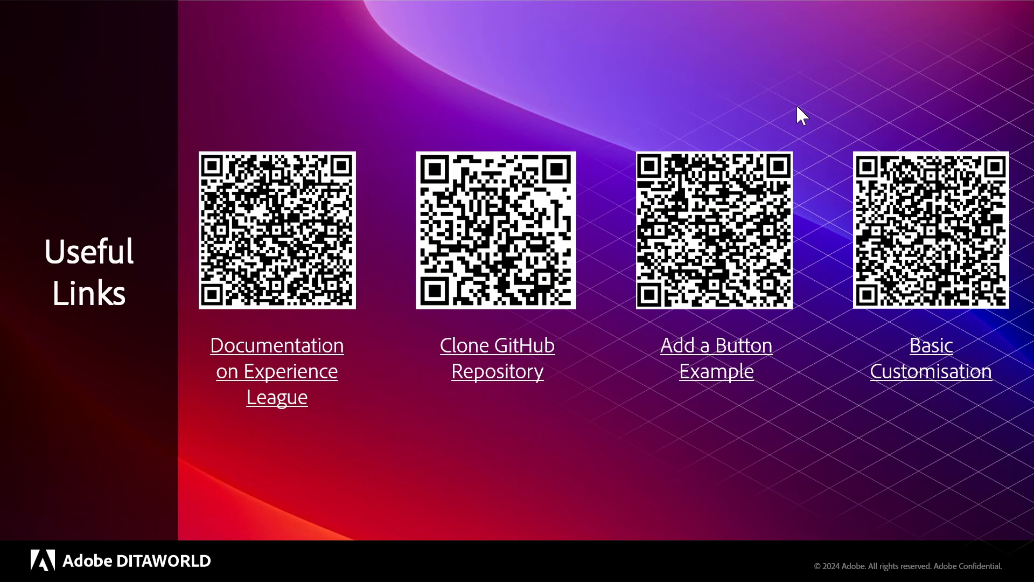